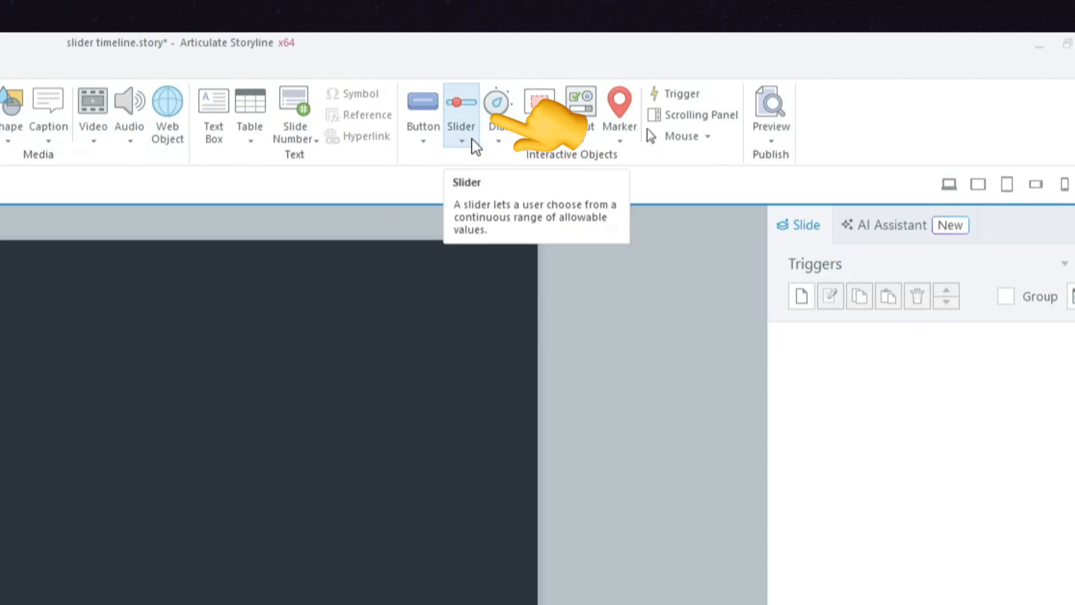
Step: Insert a slider with a thin line track and small round thumb, about 1059 px wide, across the slide
{"action": "left_click", "coordinate": [472, 144]}
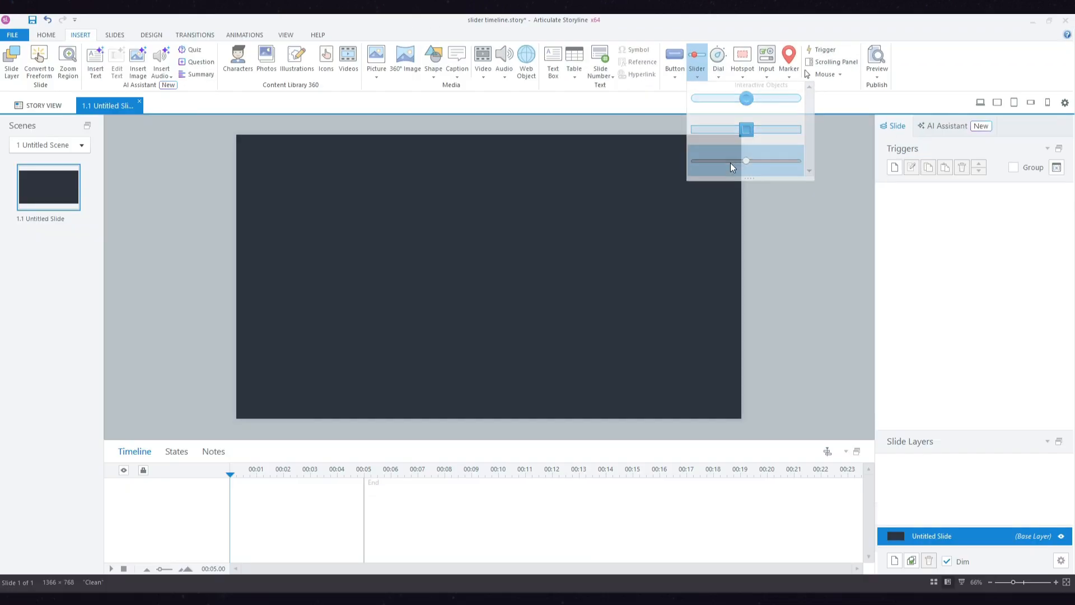
{"action": "left_click", "coordinate": [518, 287]}
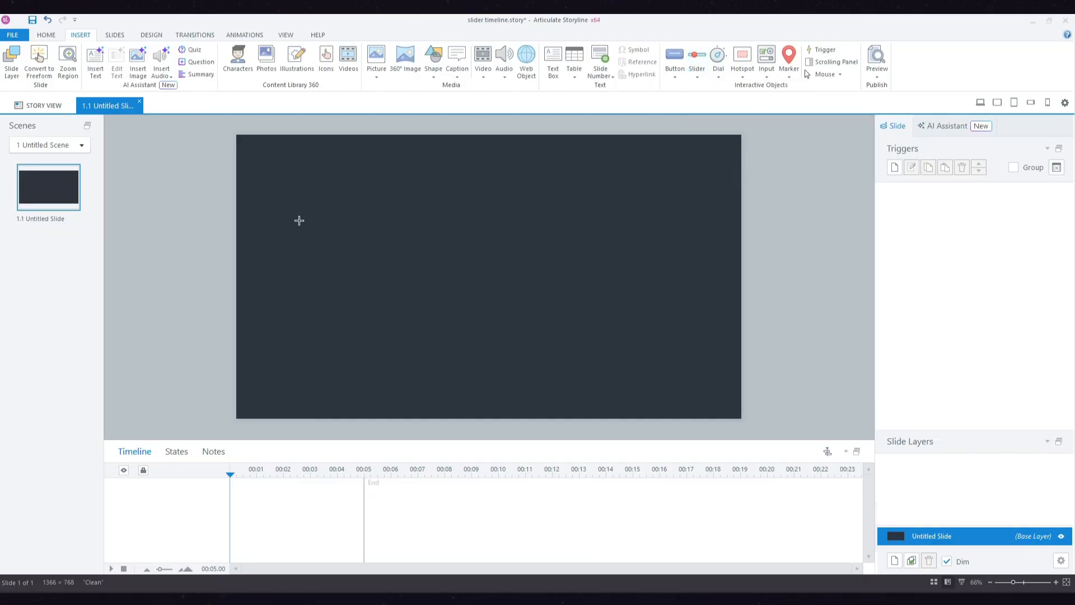
{"action": "mouse_move", "coordinate": [299, 220]}
{"action": "left_mouse_down"}
{"action": "mouse_move", "coordinate": [470, 255]}
{"action": "mouse_move", "coordinate": [688, 254]}
{"action": "left_mouse_up"}
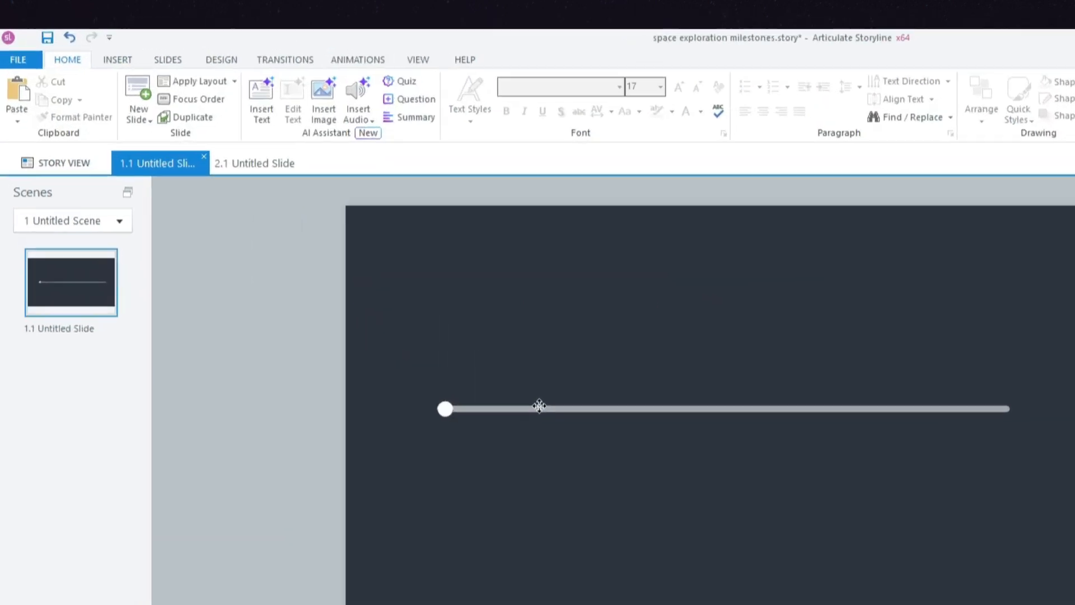
Step: Set the slider's end value to 1000
{"action": "left_click", "coordinate": [539, 407]}
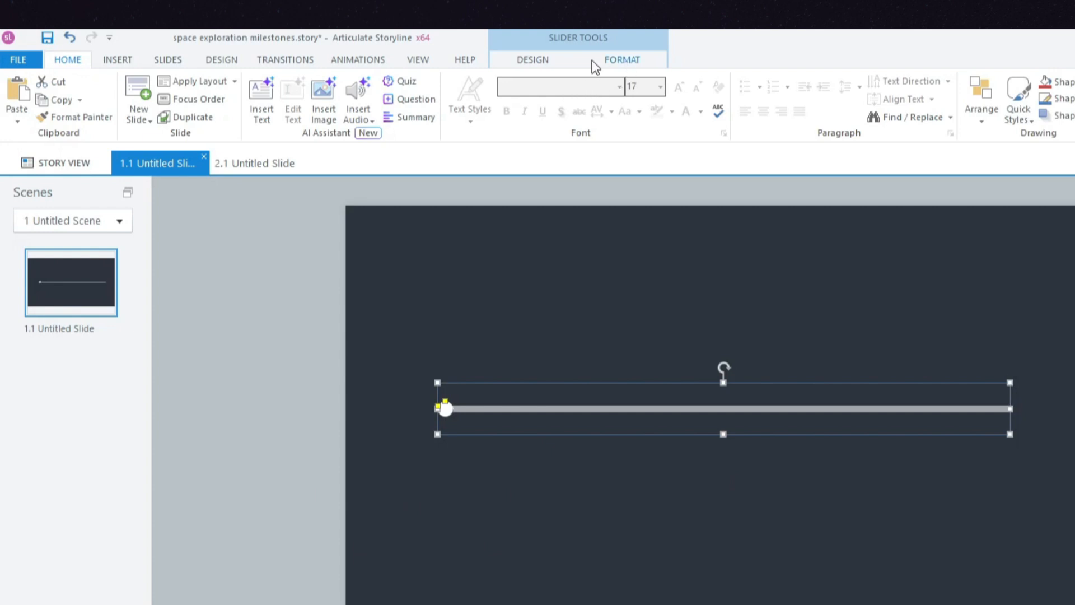
{"action": "left_click", "coordinate": [516, 56]}
{"action": "left_click", "coordinate": [212, 111]}
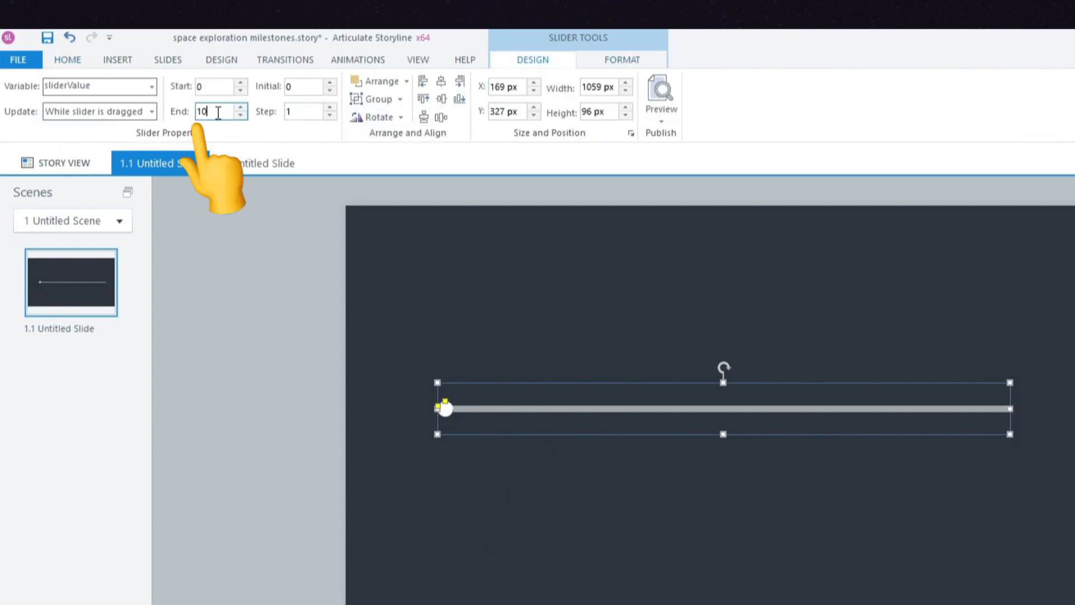
{"action": "type", "text": "1000"}
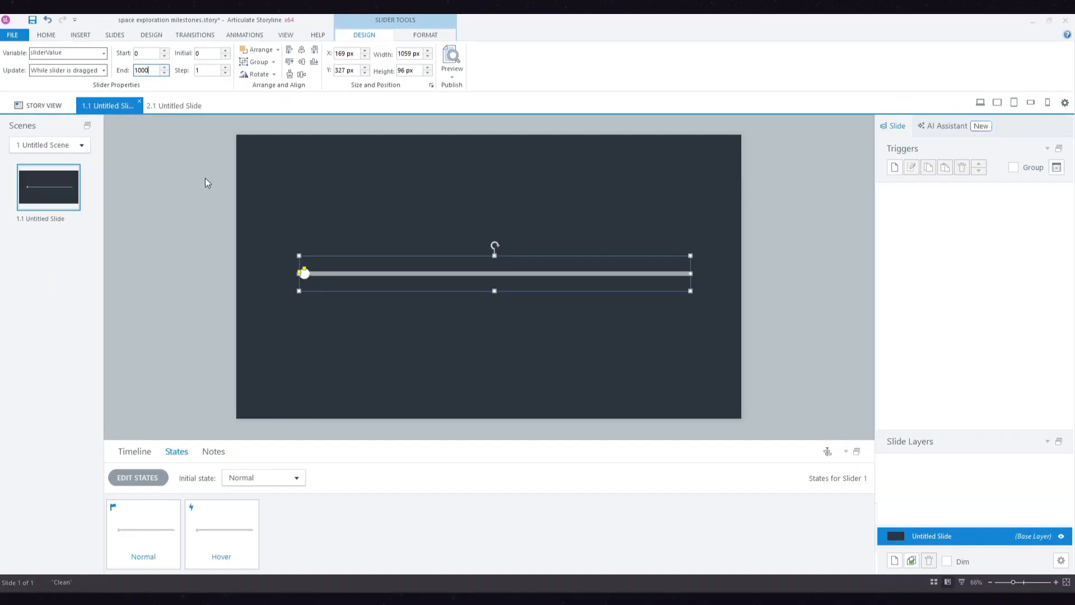
{"action": "left_click", "coordinate": [383, 247]}
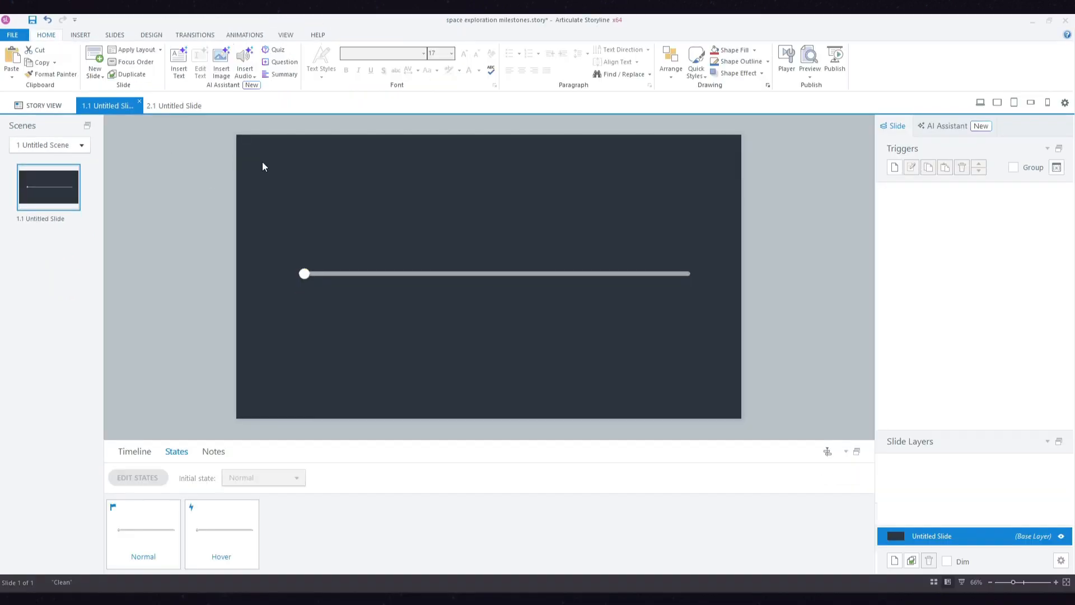
Step: Increase the transparency of the slider's white track fill
{"action": "left_click", "coordinate": [429, 273]}
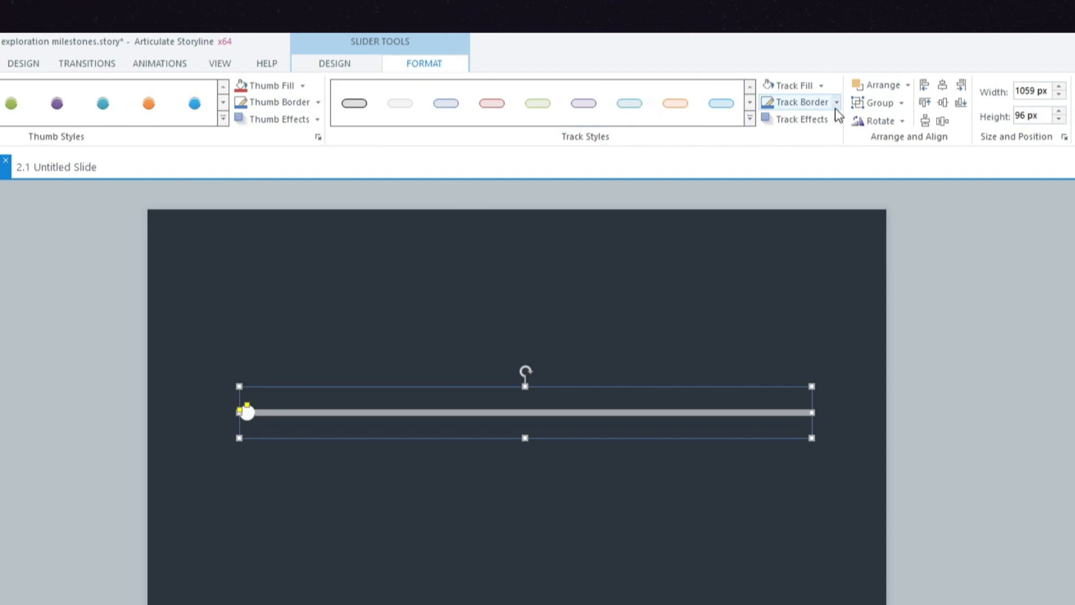
{"action": "left_click", "coordinate": [820, 86]}
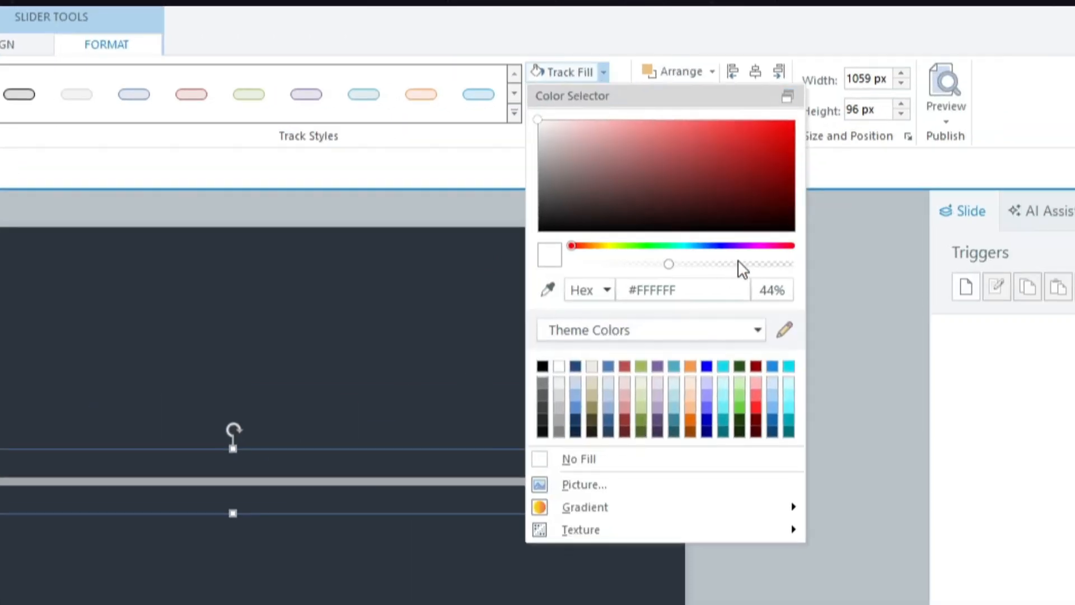
{"action": "left_click_drag", "start_coordinate": [737, 264], "coordinate": [748, 263]}
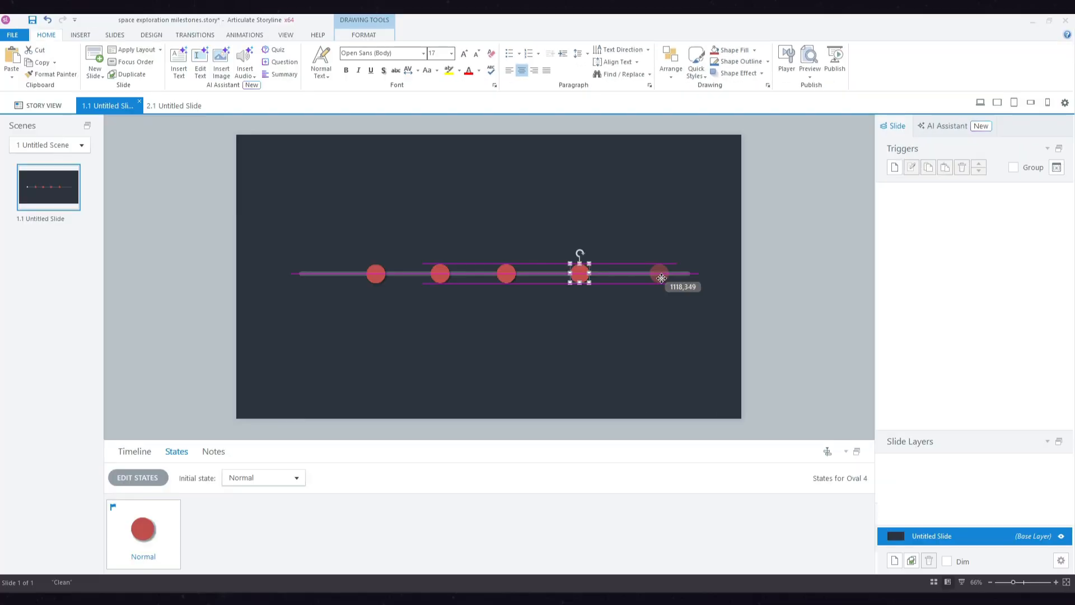
Step: Place the fifth red circle near the track's right end and distribute all five circles evenly horizontally
{"action": "left_click_drag", "start_coordinate": [655, 277], "coordinate": [659, 276]}
{"action": "left_click", "coordinate": [581, 275], "text": "shift"}
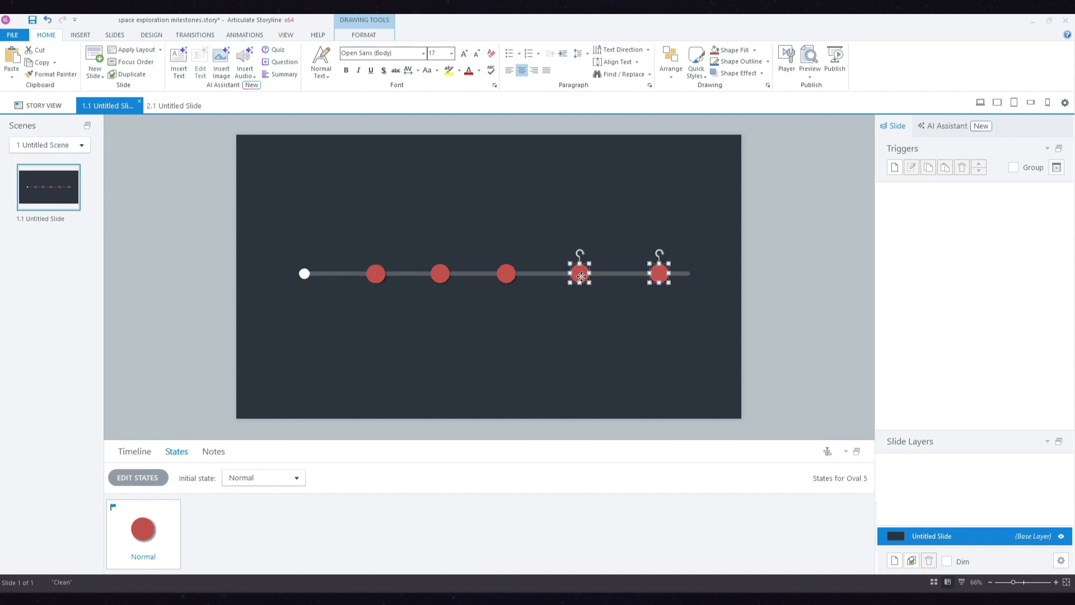
{"action": "left_click", "coordinate": [506, 274], "text": "shift"}
{"action": "left_click", "coordinate": [440, 274], "text": "shift"}
{"action": "left_click", "coordinate": [377, 275], "text": "shift"}
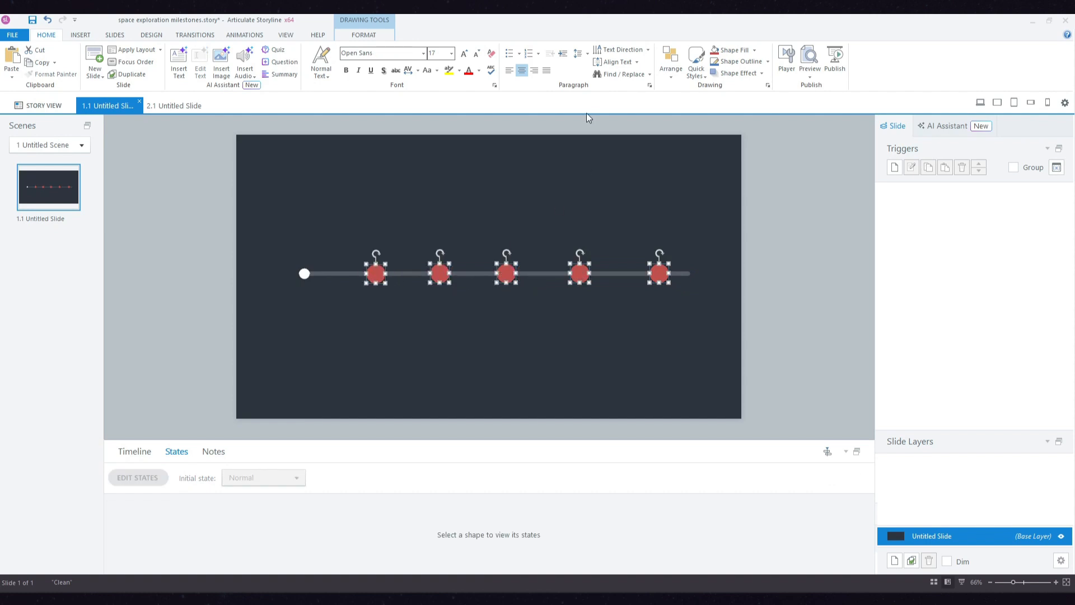
{"action": "left_click", "coordinate": [364, 35]}
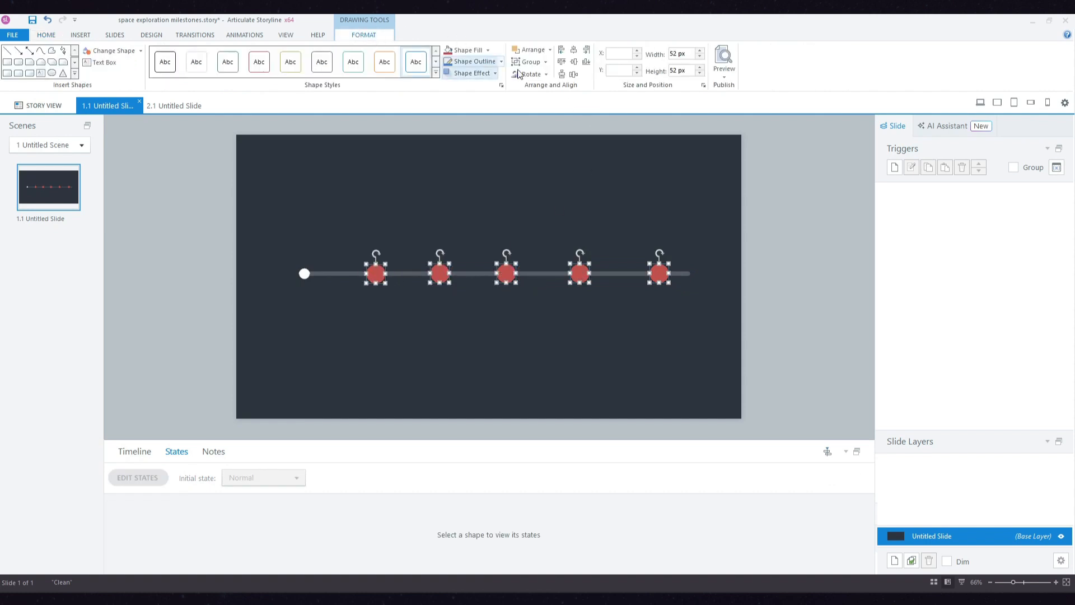
{"action": "left_click", "coordinate": [572, 75]}
{"action": "left_click", "coordinate": [653, 194]}
Step: Send all five red circles behind the slider
{"action": "left_click", "coordinate": [376, 274]}
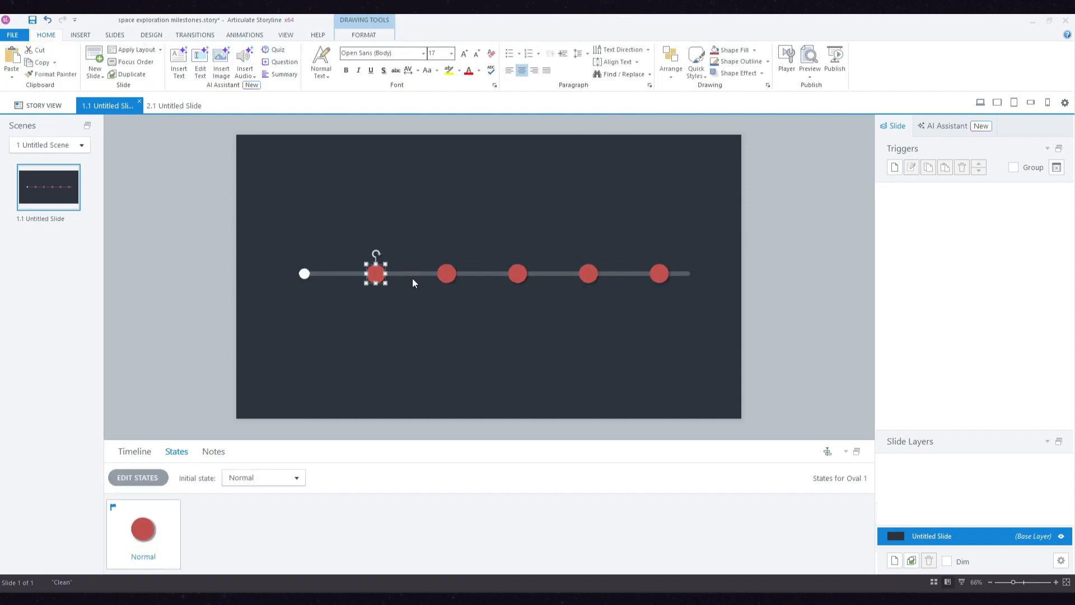
{"action": "left_click", "coordinate": [442, 276], "text": "shift"}
{"action": "left_click", "coordinate": [514, 277], "text": "shift"}
{"action": "left_click", "coordinate": [585, 277], "text": "shift"}
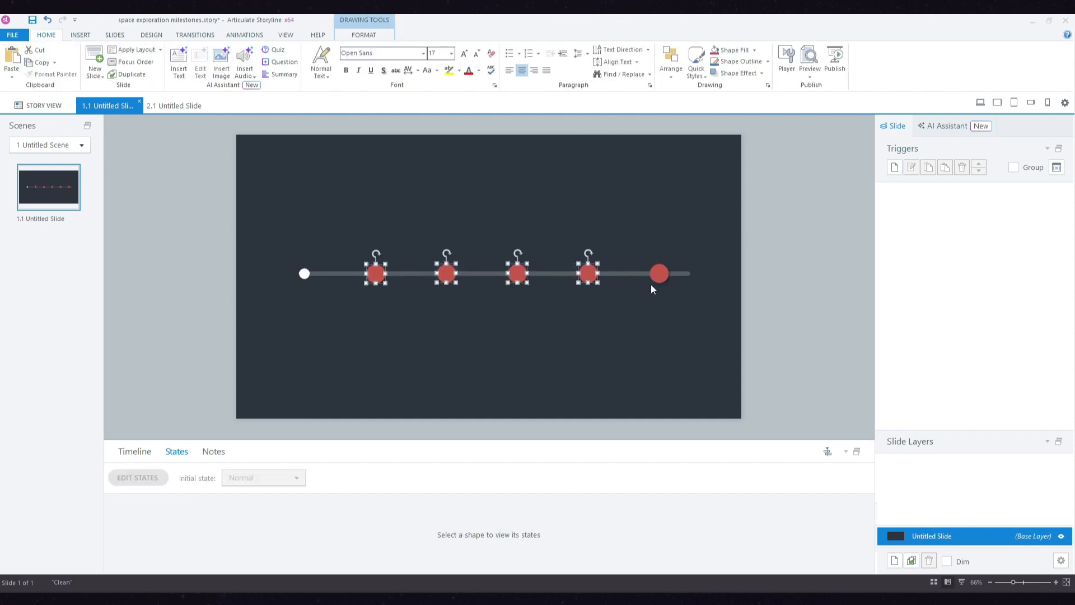
{"action": "left_click", "coordinate": [661, 275], "text": "shift"}
{"action": "right_click", "coordinate": [666, 278]}
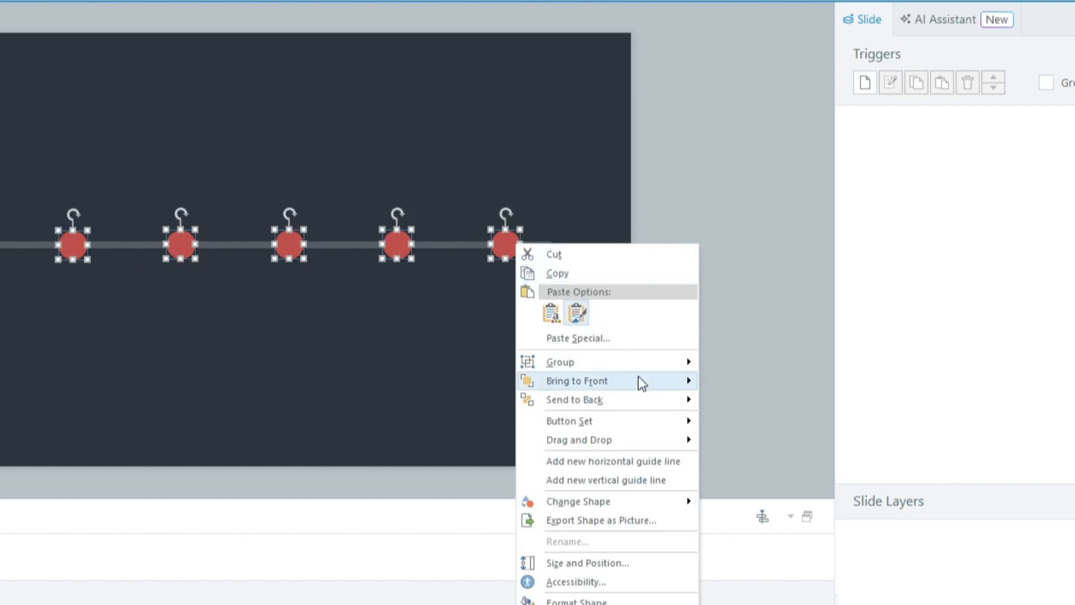
{"action": "mouse_move", "coordinate": [768, 376]}
{"action": "left_click", "coordinate": [734, 403]}
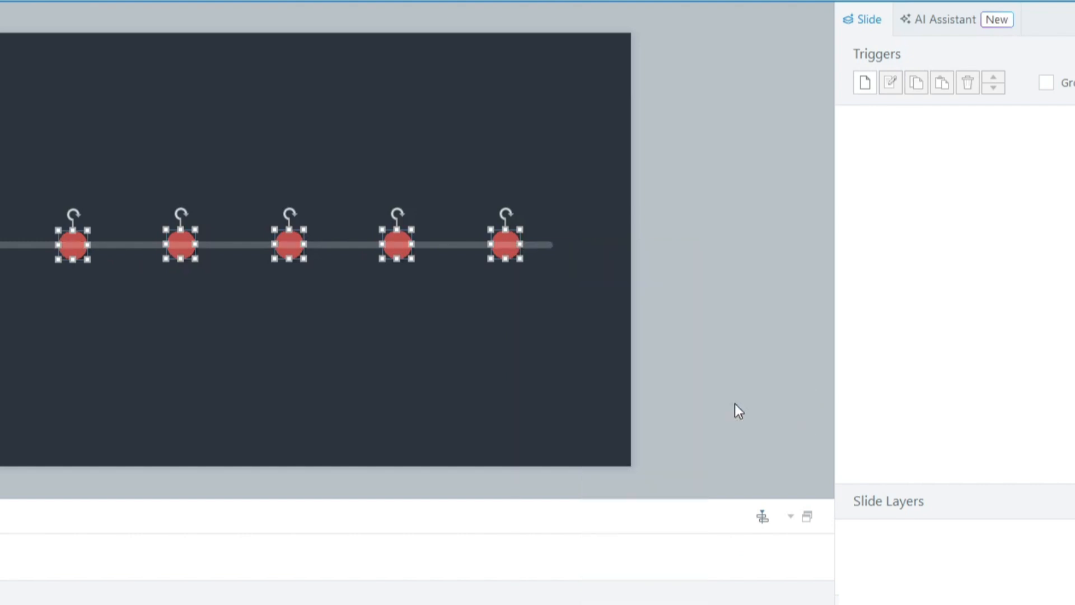
{"action": "left_click", "coordinate": [734, 403]}
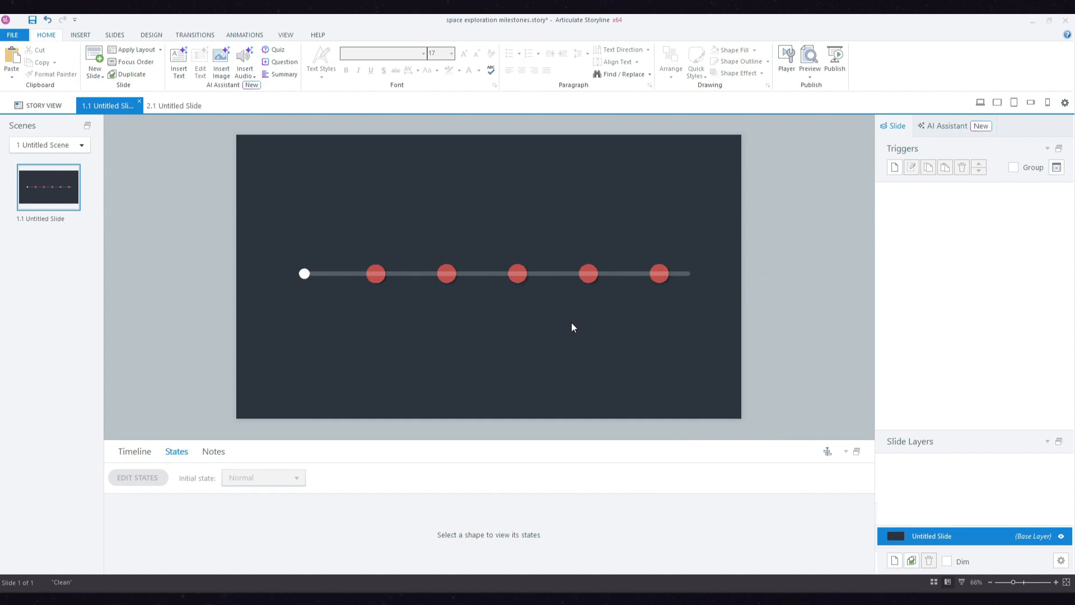
Step: Add a custom state named GREEN to the first red circle on the track
{"action": "left_click", "coordinate": [374, 278]}
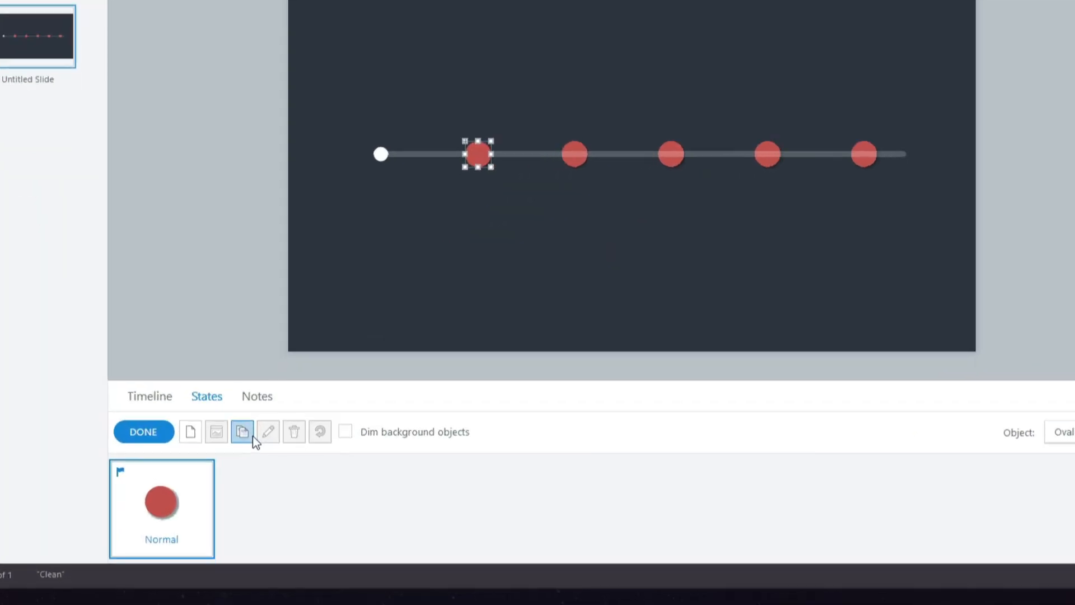
{"action": "left_click", "coordinate": [252, 435]}
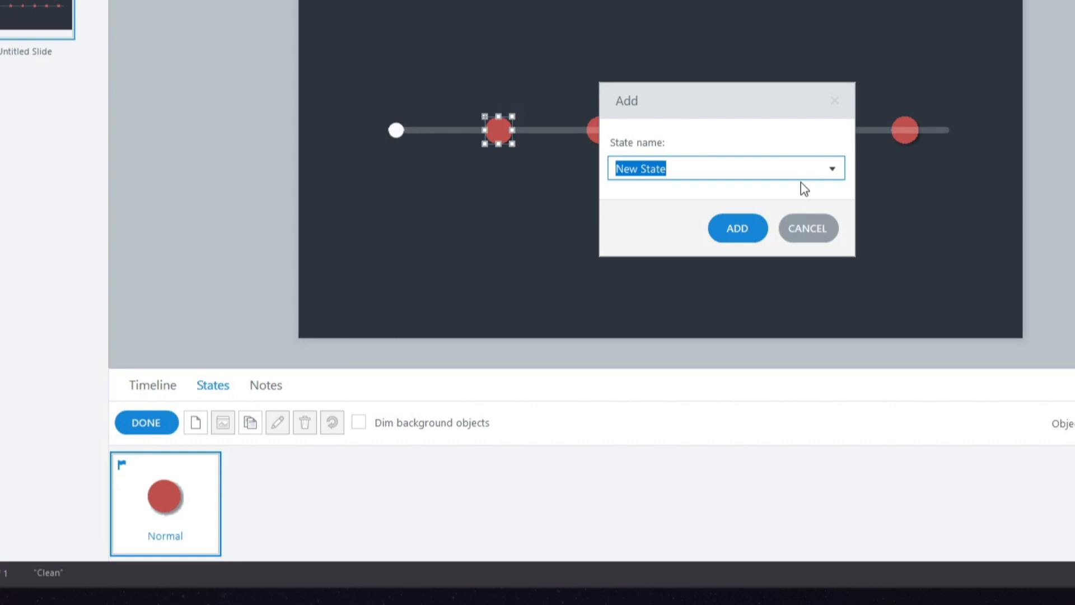
{"action": "type", "text": "GREEN"}
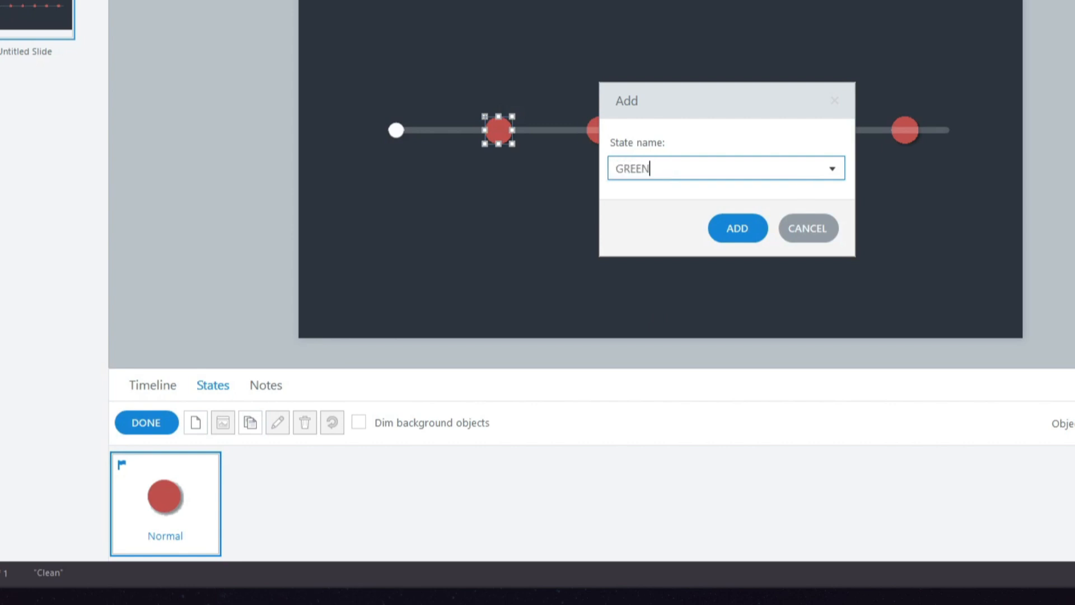
{"action": "left_click", "coordinate": [832, 169]}
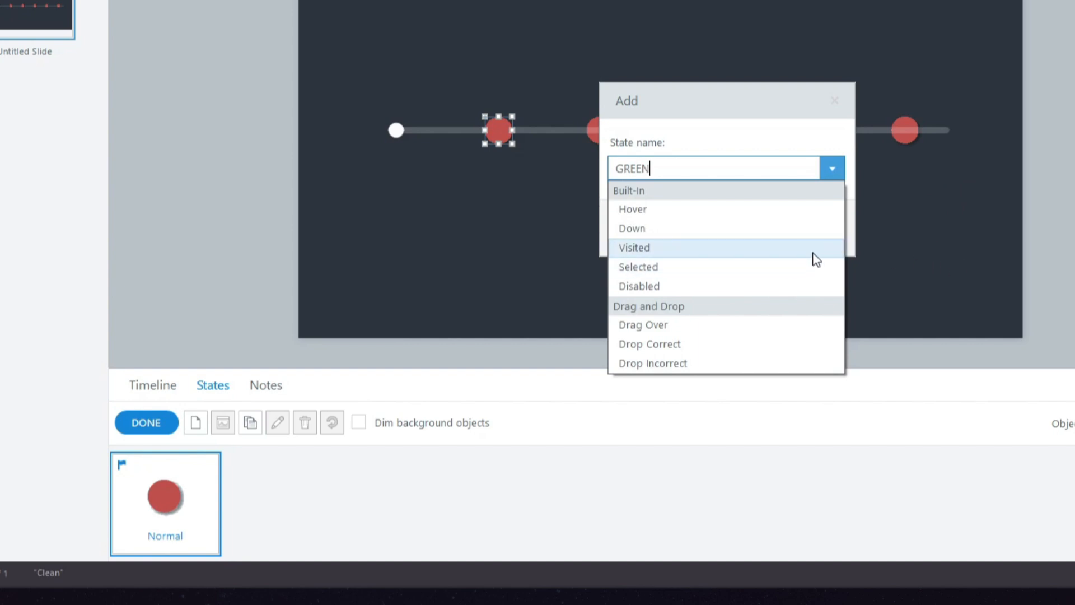
{"action": "left_click", "coordinate": [762, 138]}
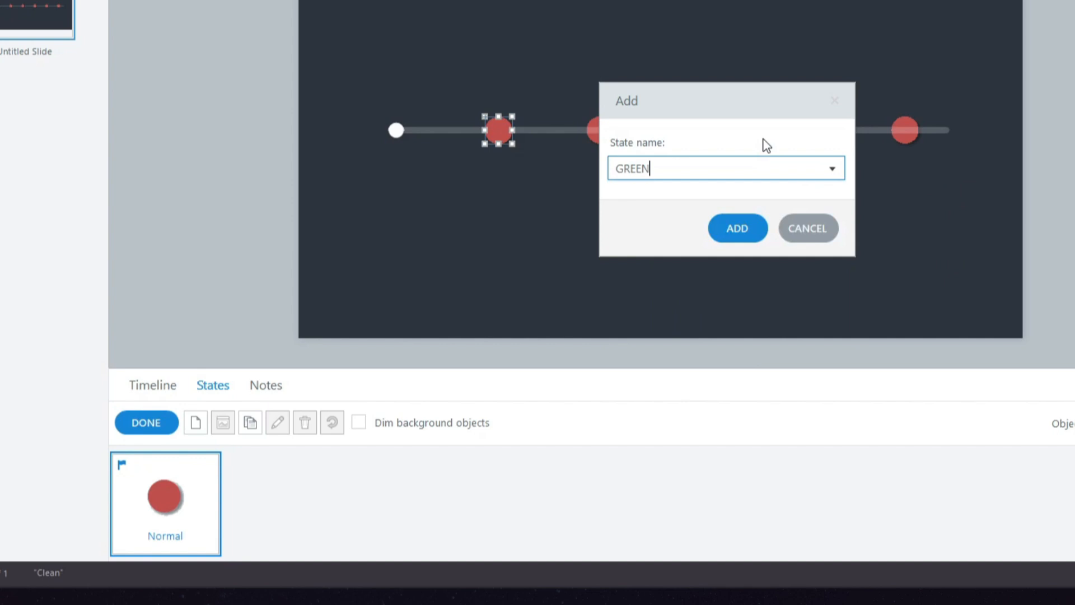
{"action": "left_click", "coordinate": [750, 235]}
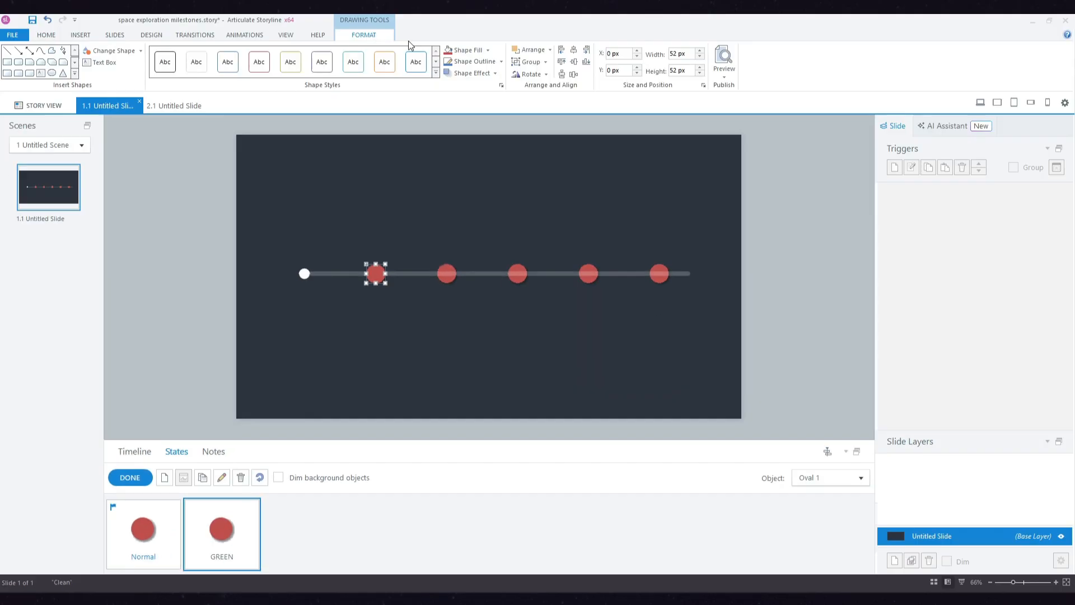
Step: Fill the circle's GREEN state with green #68CE3A and finish editing its states
{"action": "left_click", "coordinate": [488, 51]}
{"action": "left_click", "coordinate": [559, 234]}
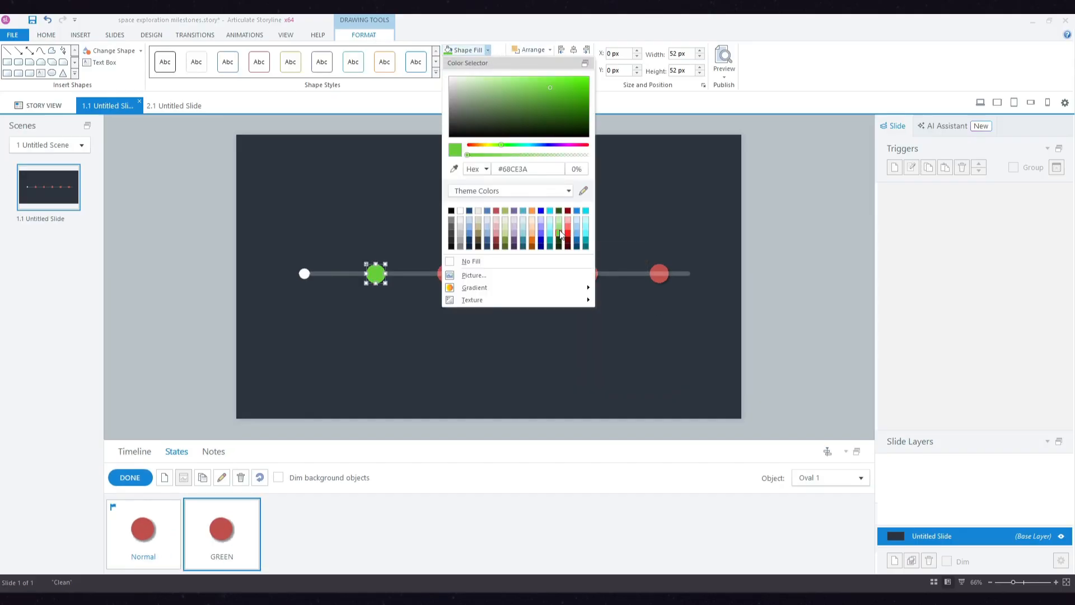
{"action": "left_click", "coordinate": [130, 476]}
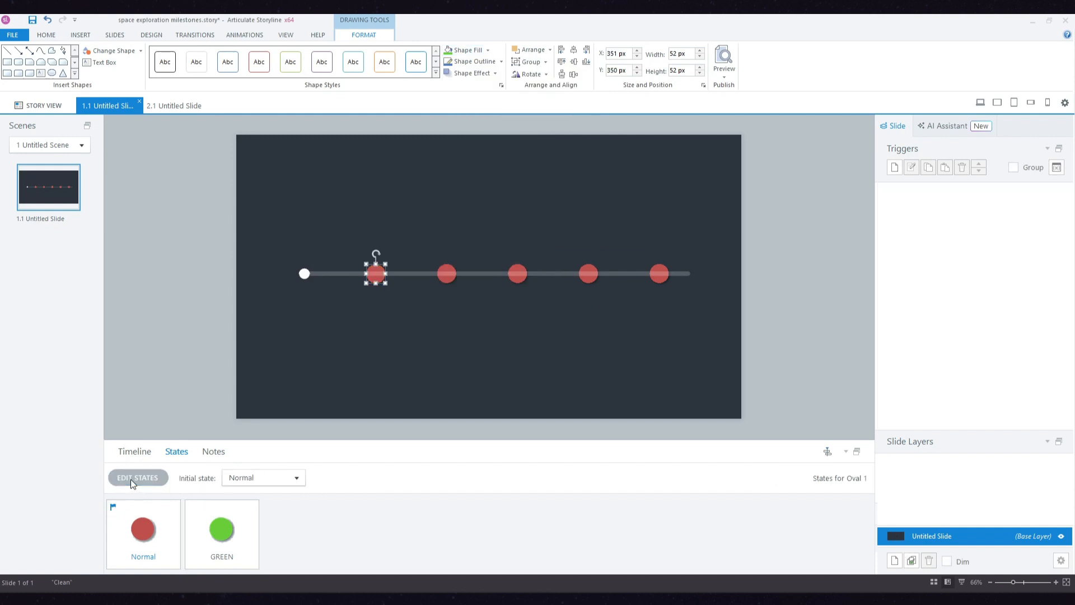
{"action": "left_click", "coordinate": [222, 537]}
{"action": "left_click", "coordinate": [173, 535]}
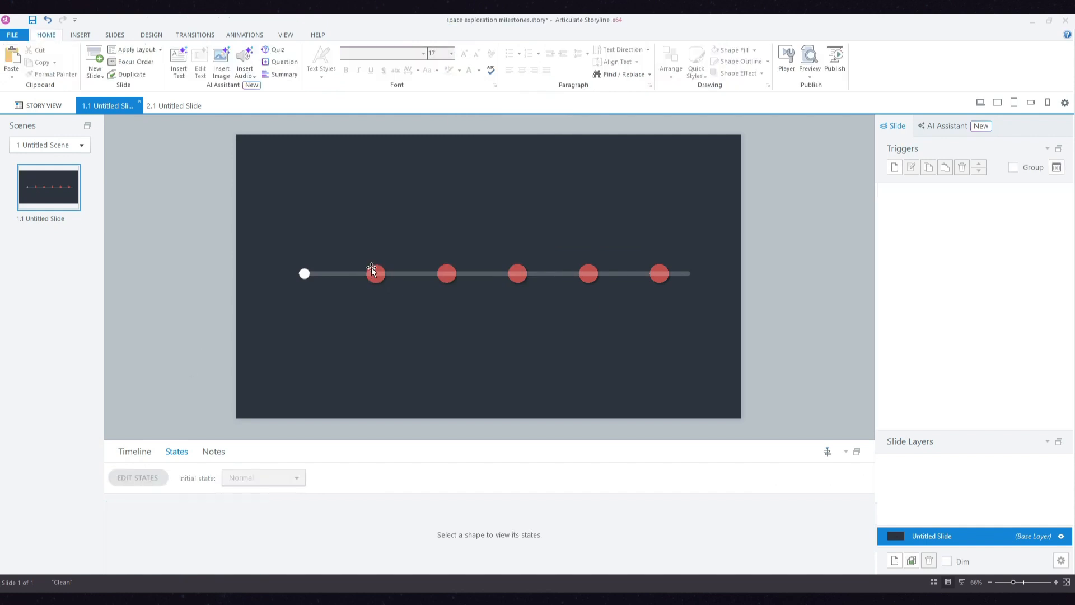
Step: Copy the first circle's formatting and states to the other four circles with Format Painter, and check their states
{"action": "left_click", "coordinate": [378, 266]}
{"action": "left_click", "coordinate": [66, 75]}
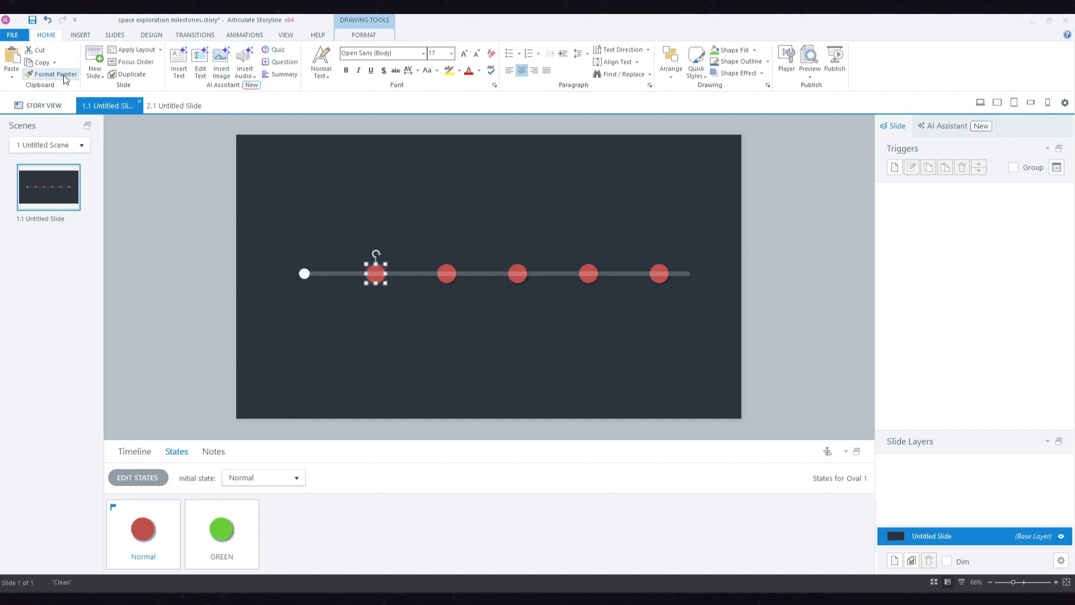
{"action": "left_click", "coordinate": [449, 271]}
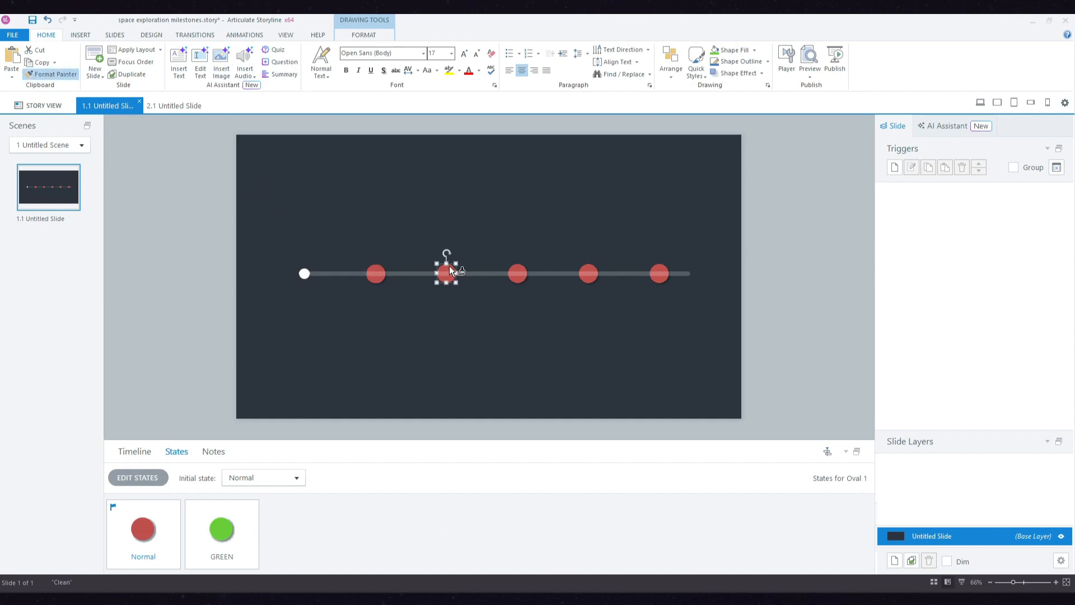
{"action": "left_click", "coordinate": [519, 269]}
{"action": "left_click", "coordinate": [587, 271]}
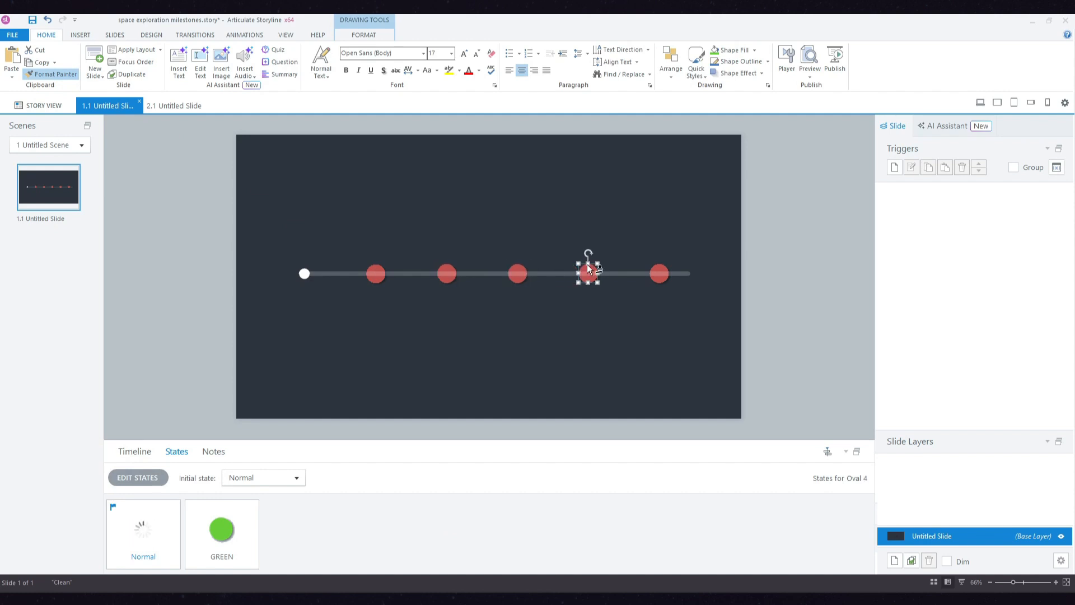
{"action": "left_click", "coordinate": [661, 270]}
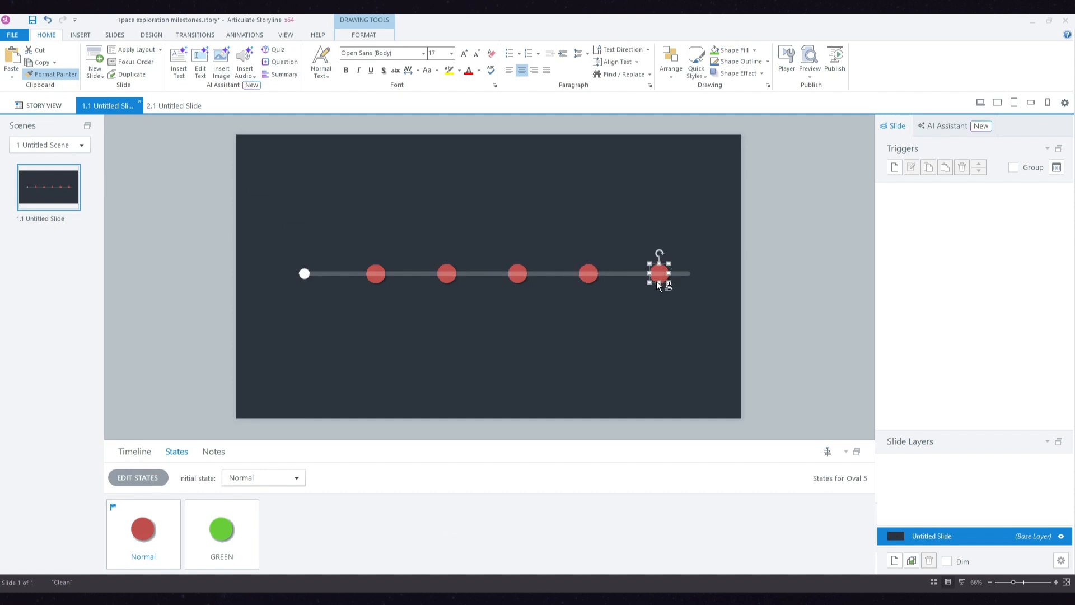
{"action": "key", "text": "Escape"}
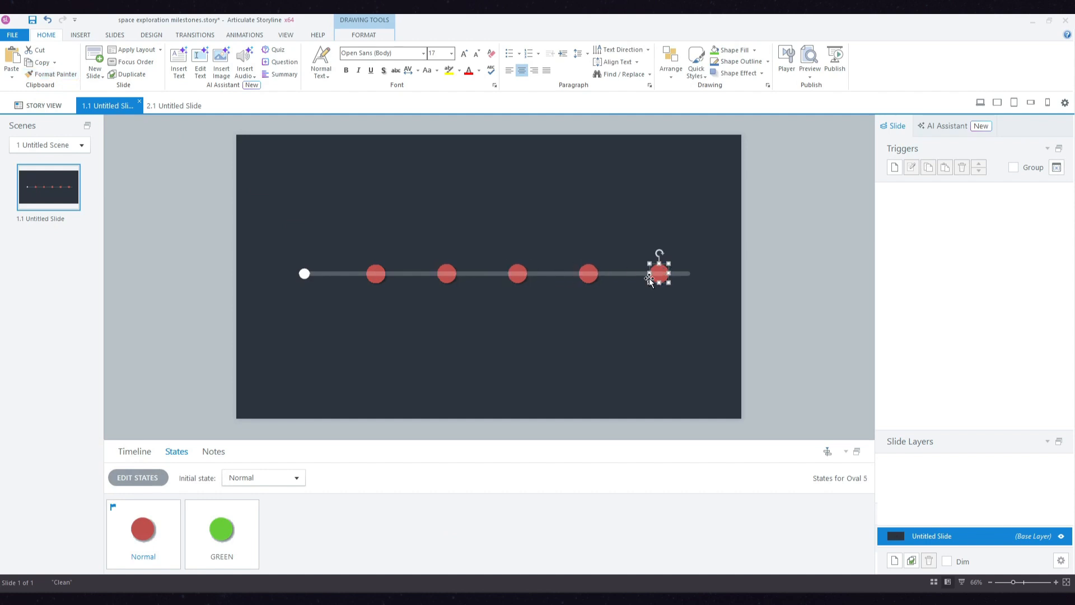
{"action": "left_click", "coordinate": [592, 271]}
{"action": "left_click", "coordinate": [519, 271]}
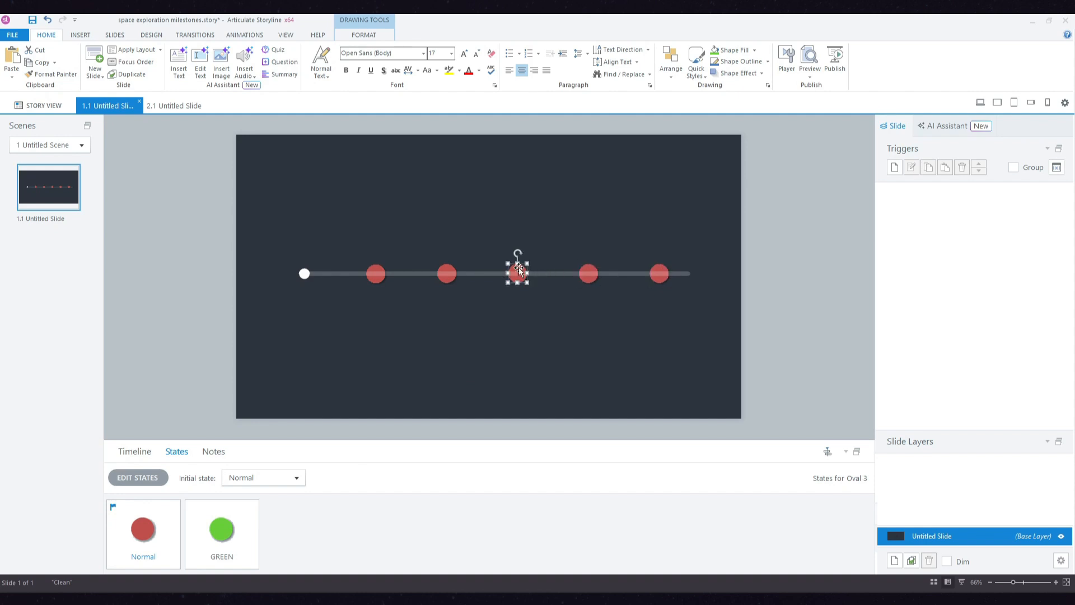
{"action": "left_click", "coordinate": [452, 271]}
{"action": "left_click", "coordinate": [446, 374]}
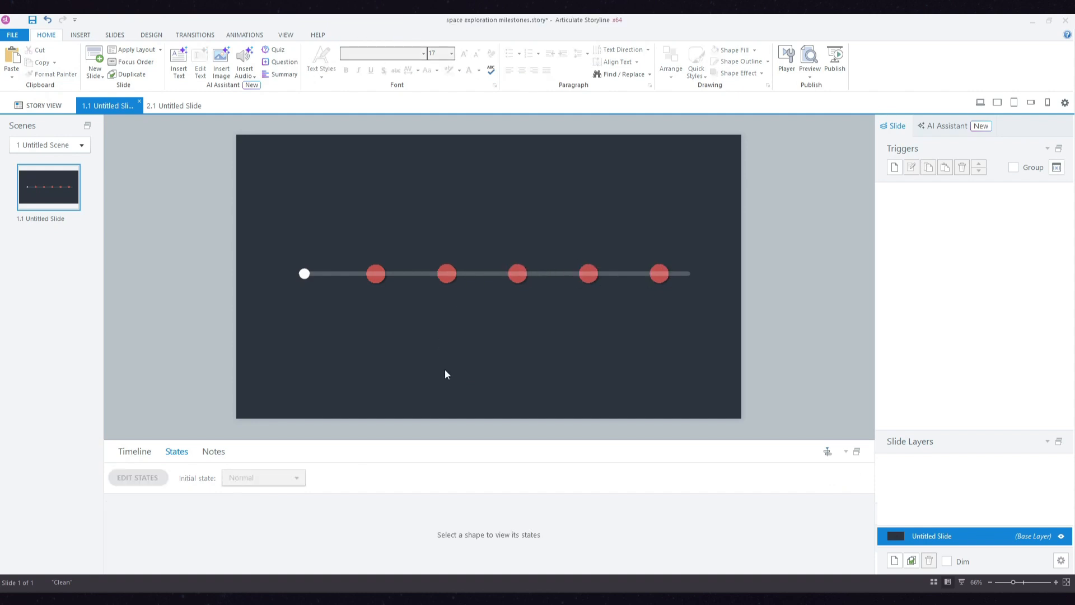
Step: Look through the information callouts on slide layers L1 to L5
{"action": "left_click", "coordinate": [877, 513]}
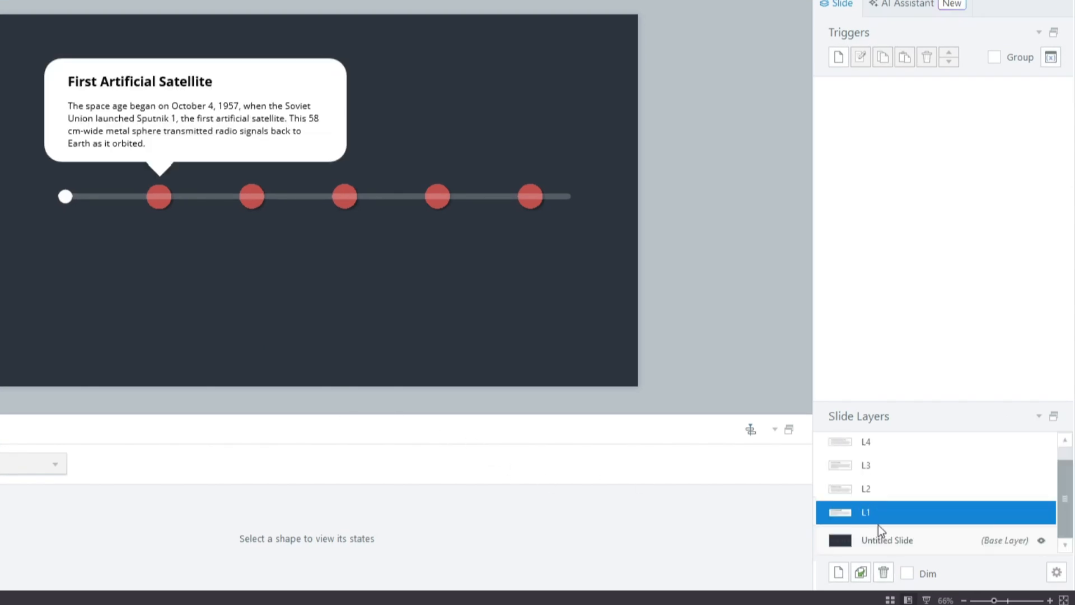
{"action": "left_click", "coordinate": [882, 492]}
{"action": "left_click", "coordinate": [887, 466]}
{"action": "scroll", "coordinate": [889, 471], "scroll_direction": "up", "scroll_amount": 1}
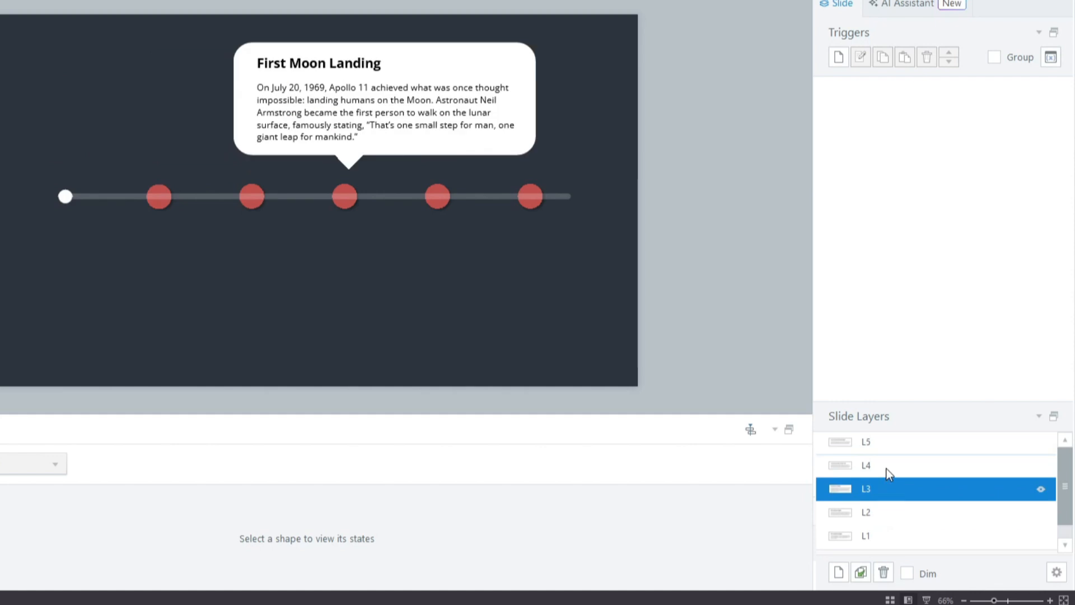
{"action": "left_click", "coordinate": [891, 469]}
{"action": "left_click", "coordinate": [892, 444]}
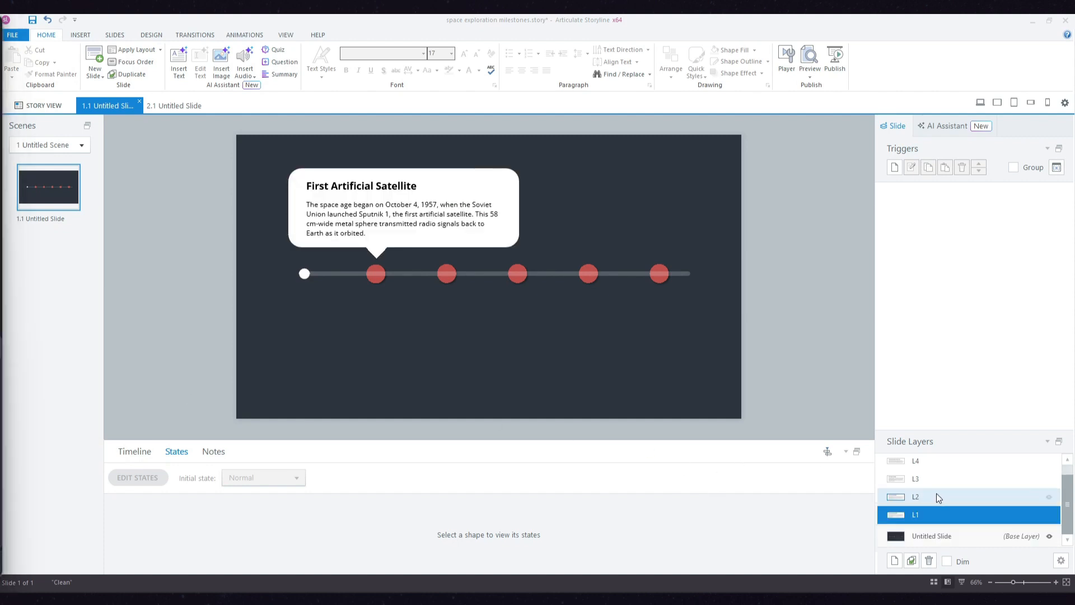
Step: Go through the slide layers again up to L5 and open the properties of layer L5
{"action": "left_click", "coordinate": [946, 481]}
{"action": "scroll", "coordinate": [947, 478], "scroll_direction": "up", "scroll_amount": 1}
{"action": "left_click", "coordinate": [949, 473]}
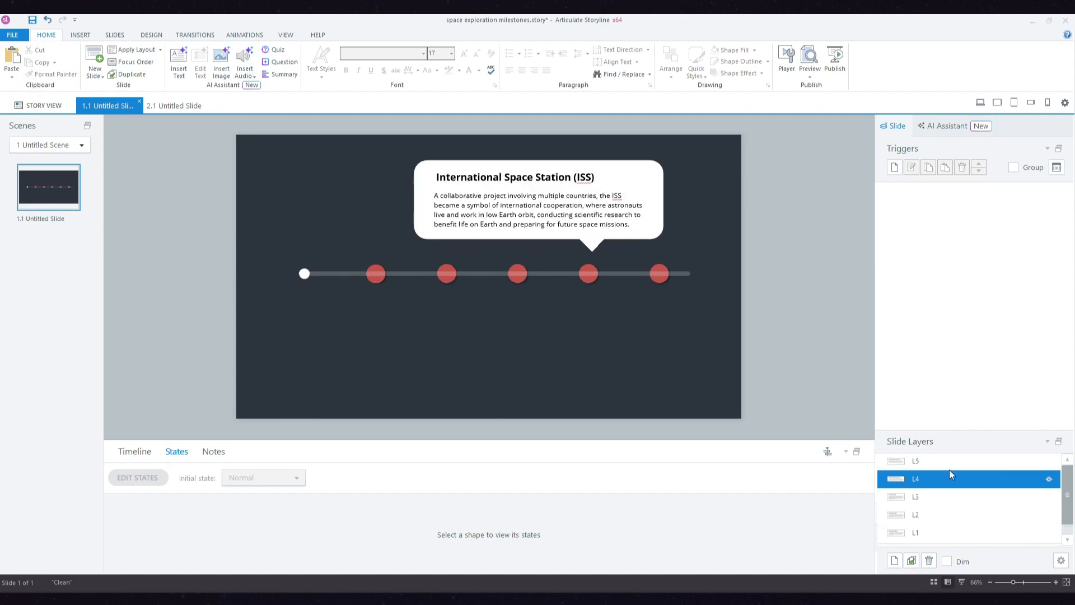
{"action": "left_click", "coordinate": [949, 462]}
{"action": "right_click", "coordinate": [949, 465]}
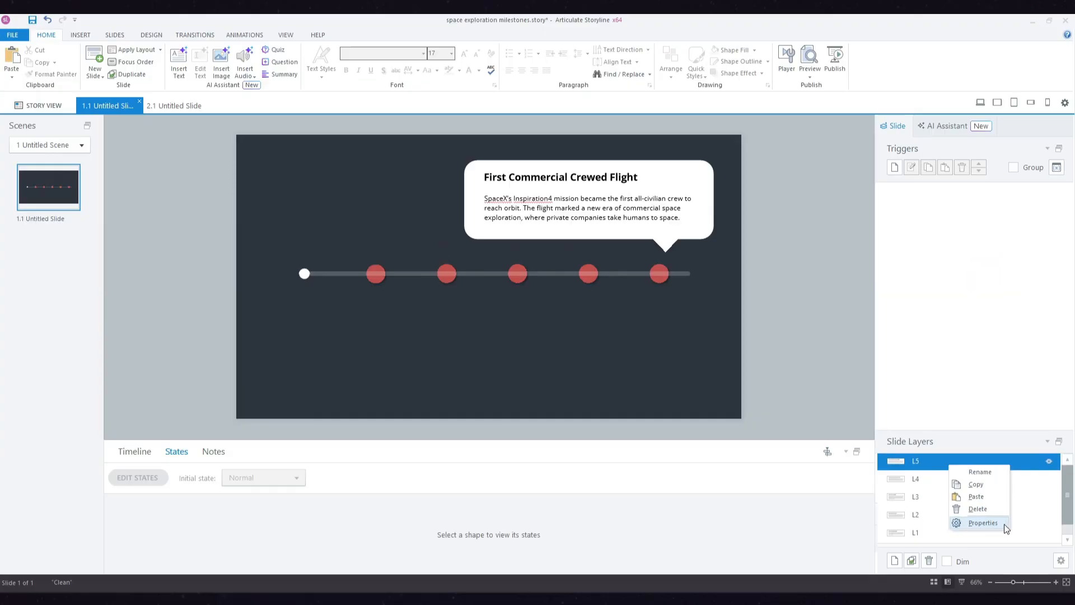
{"action": "left_click", "coordinate": [1006, 528]}
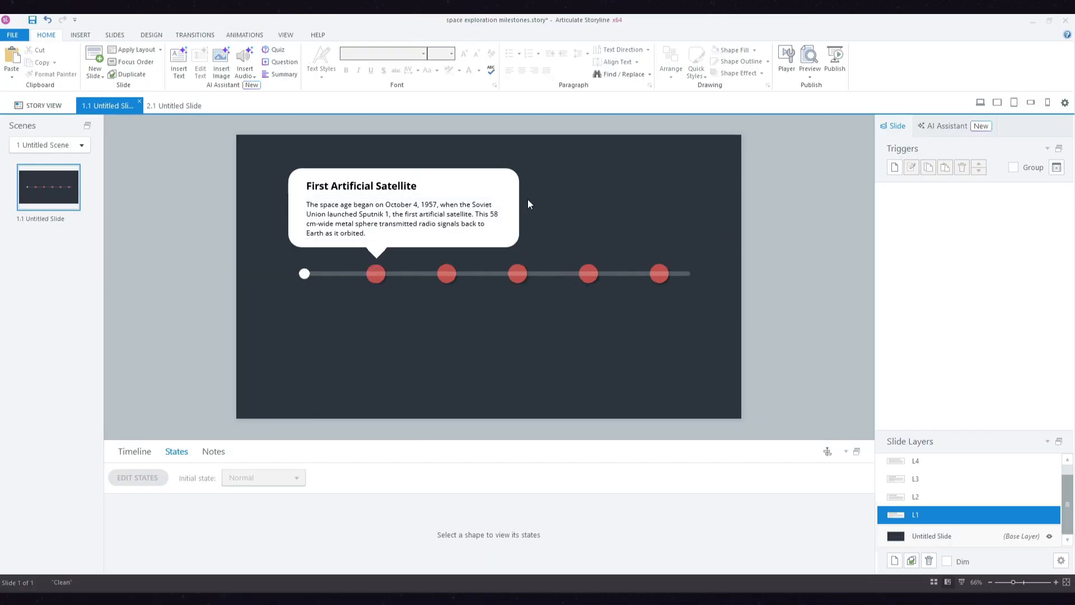
Step: On layer L1, check the parts of the First Artificial Satellite callout and fill its pointer triangle with green
{"action": "left_click", "coordinate": [513, 199]}
{"action": "left_click", "coordinate": [379, 189]}
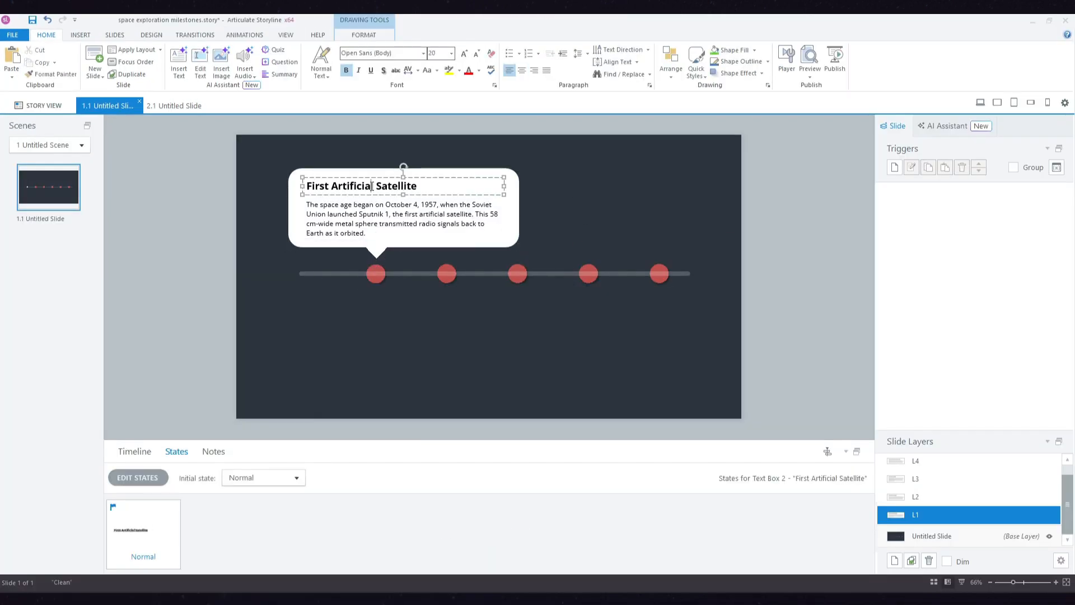
{"action": "left_click", "coordinate": [390, 213]}
{"action": "left_click", "coordinate": [378, 255]}
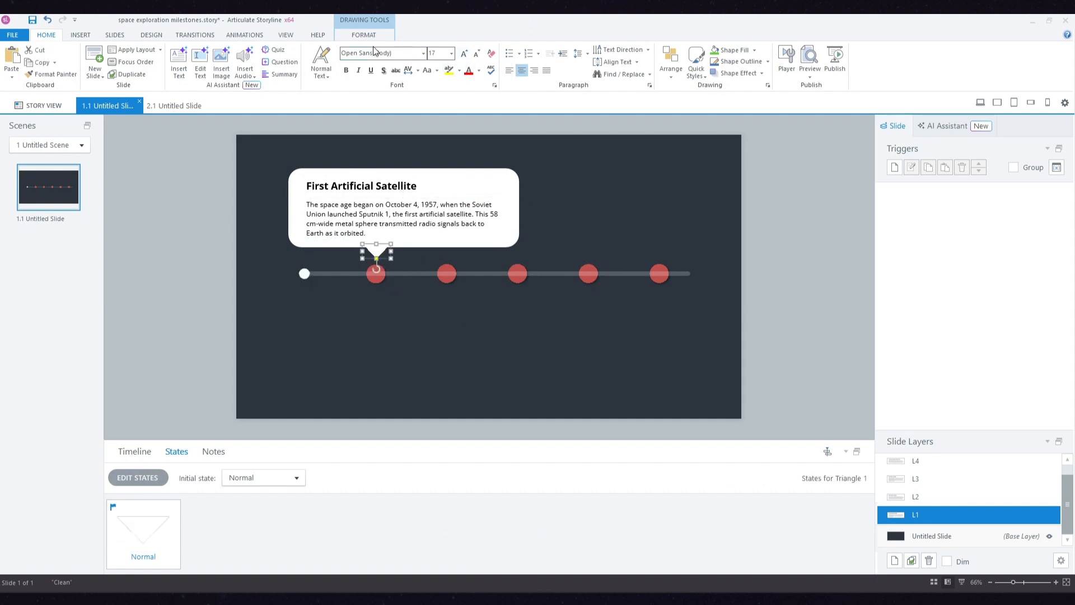
{"action": "left_click", "coordinate": [364, 35]}
{"action": "left_click", "coordinate": [467, 50]}
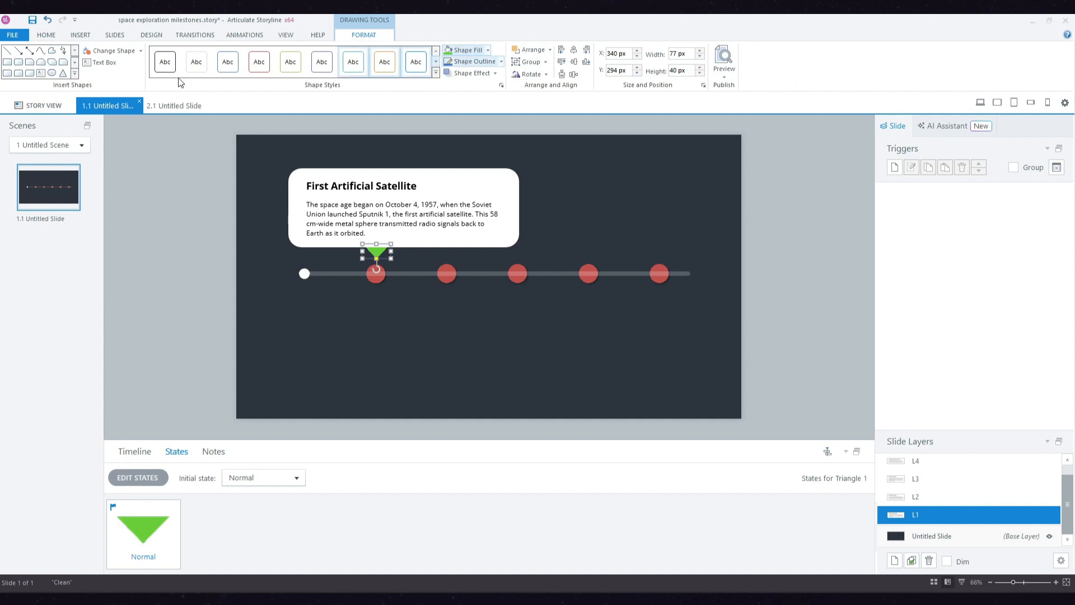
{"action": "left_click", "coordinate": [141, 257]}
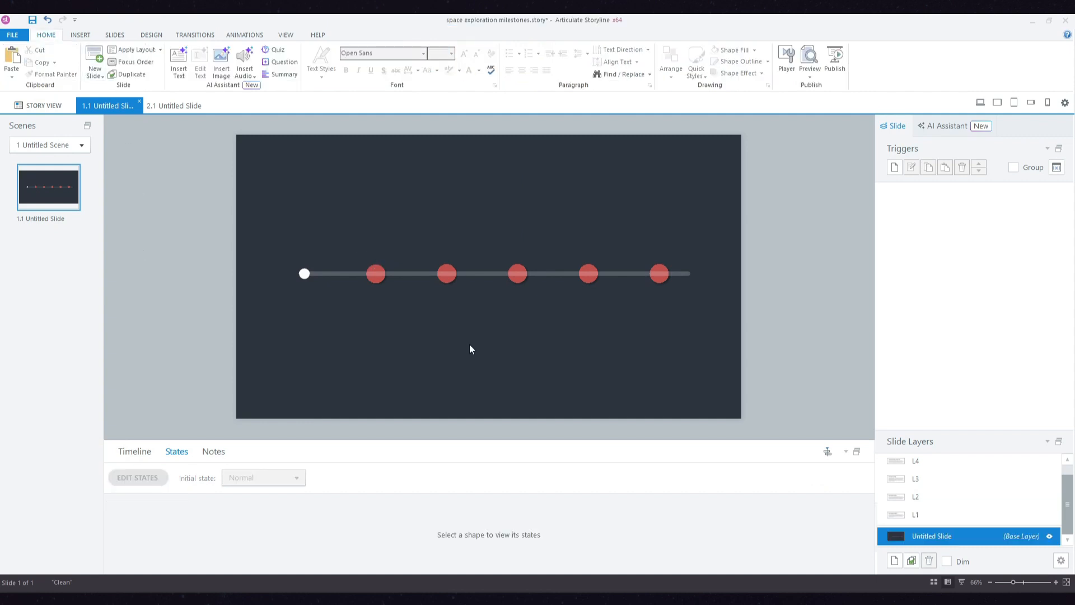
Step: Paste the year labels 1957, 1961, 1969, 1998 and 2021 below the circles on the base layer and check each one
{"action": "key", "text": "ctrl+v"}
{"action": "left_click", "coordinate": [399, 360]}
{"action": "left_click", "coordinate": [374, 296]}
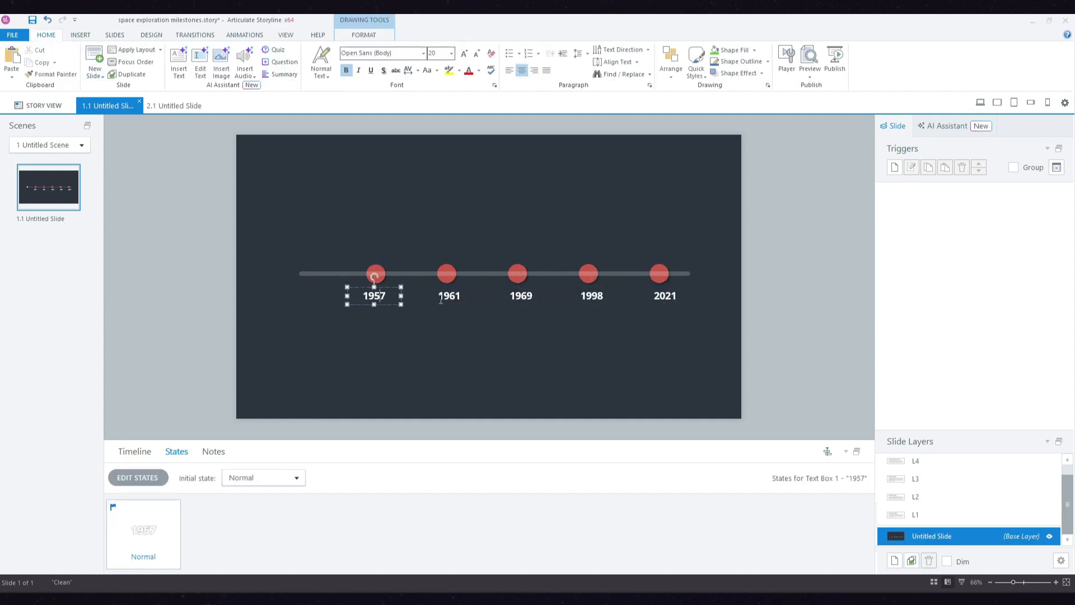
{"action": "left_click", "coordinate": [449, 295]}
{"action": "left_click", "coordinate": [527, 298]}
{"action": "left_click", "coordinate": [592, 296]}
{"action": "left_click", "coordinate": [665, 295]}
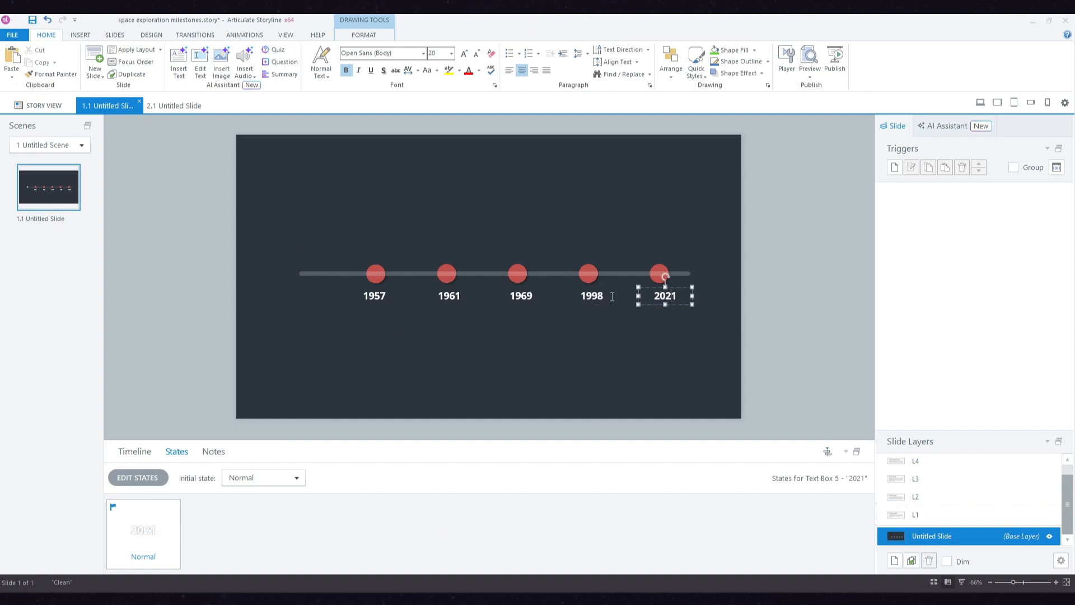
{"action": "left_click", "coordinate": [592, 295], "text": "shift"}
{"action": "left_click", "coordinate": [448, 297]}
Step: Center each of the five year labels horizontally beneath its matching red circle
{"action": "left_click", "coordinate": [375, 296]}
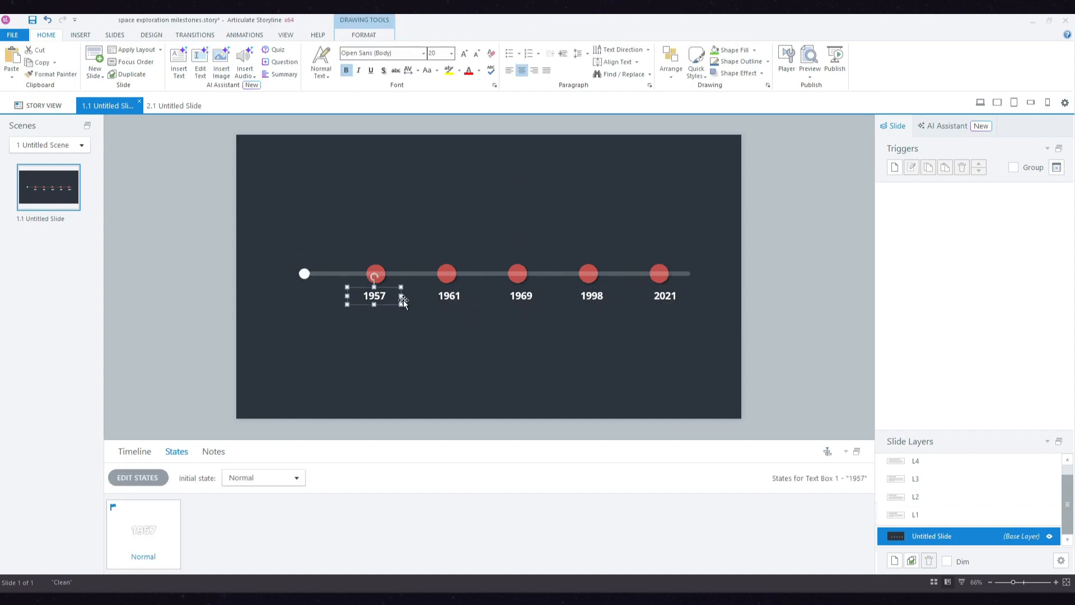
{"action": "left_click", "coordinate": [454, 296]}
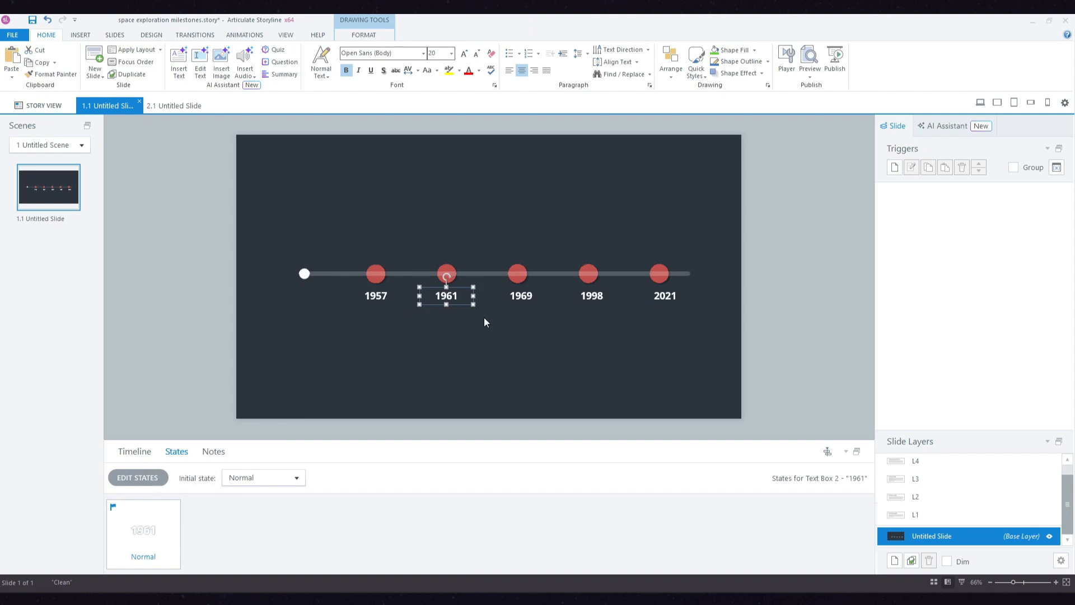
{"action": "left_click", "coordinate": [537, 290]}
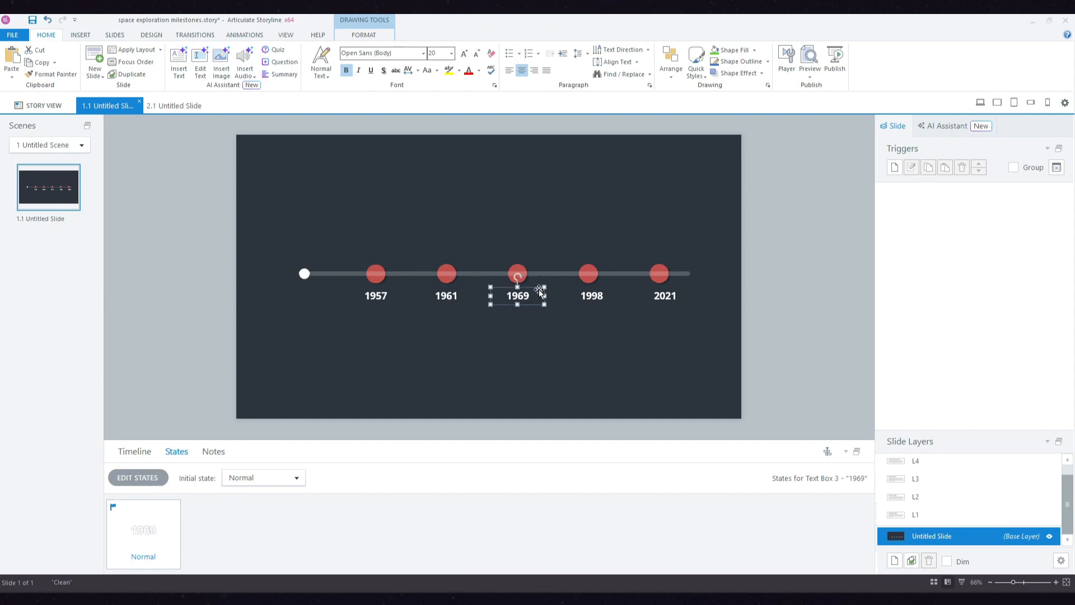
{"action": "left_click", "coordinate": [586, 297]}
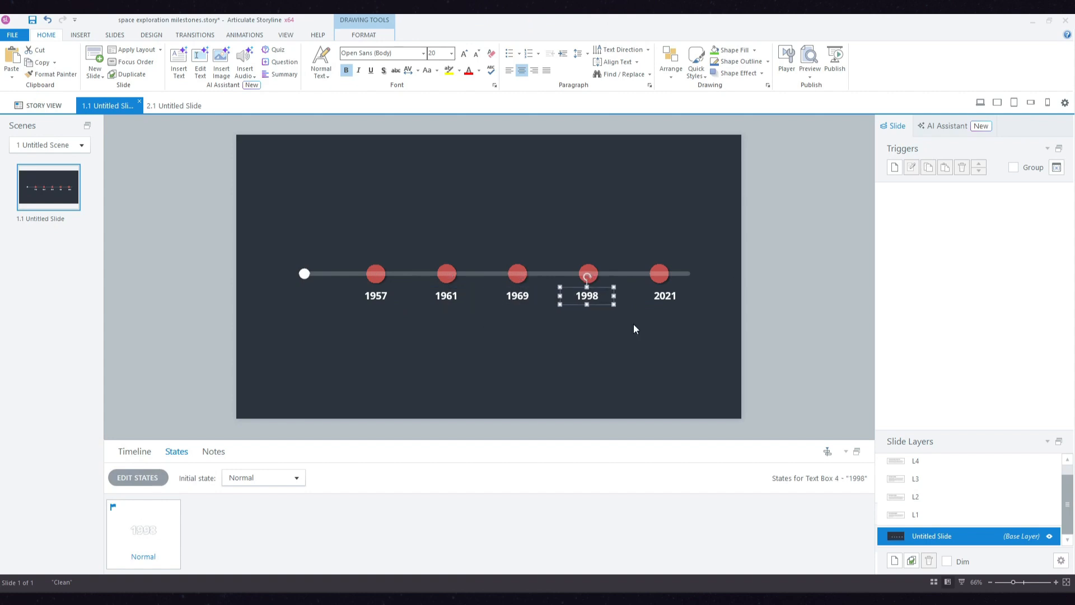
{"action": "left_click", "coordinate": [678, 286]}
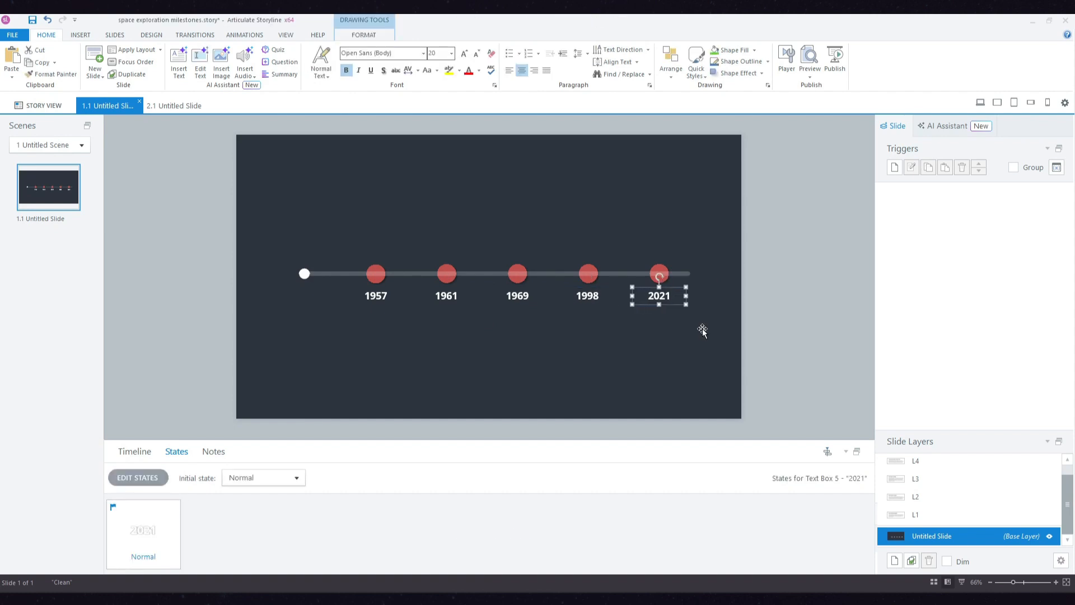
{"action": "left_click", "coordinate": [723, 338]}
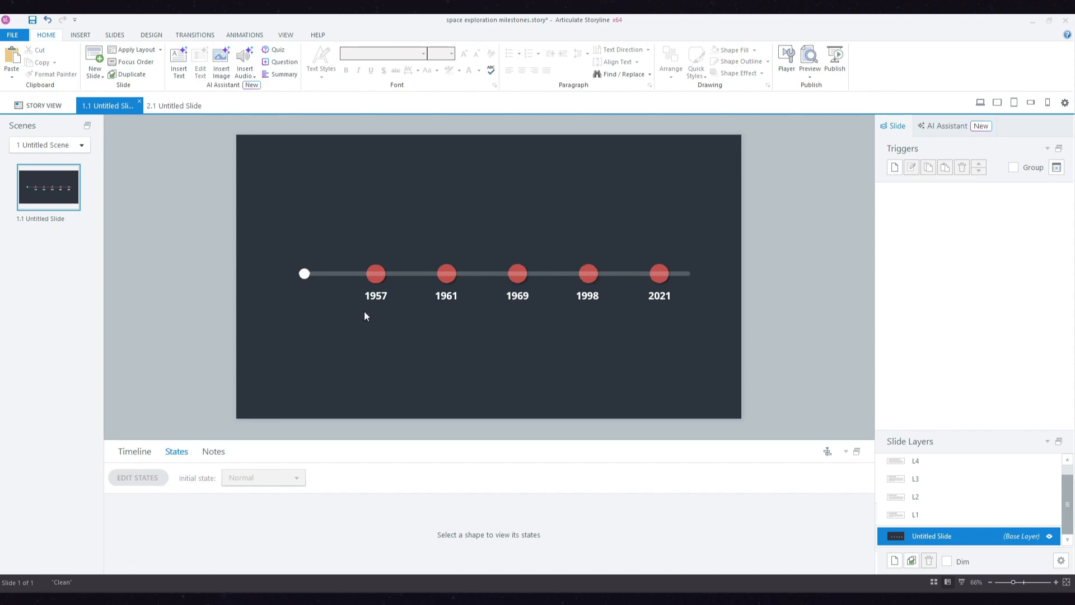
Step: Set the initial state of the 1957 and 1961 year labels to Hidden
{"action": "left_click", "coordinate": [385, 305]}
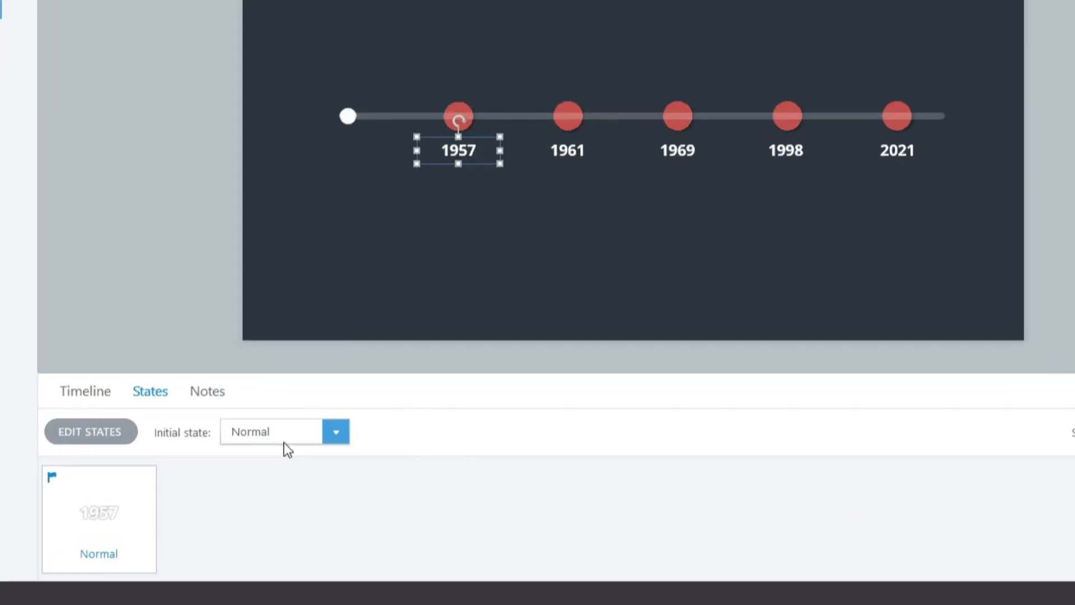
{"action": "left_click", "coordinate": [263, 483]}
{"action": "left_click", "coordinate": [283, 478]}
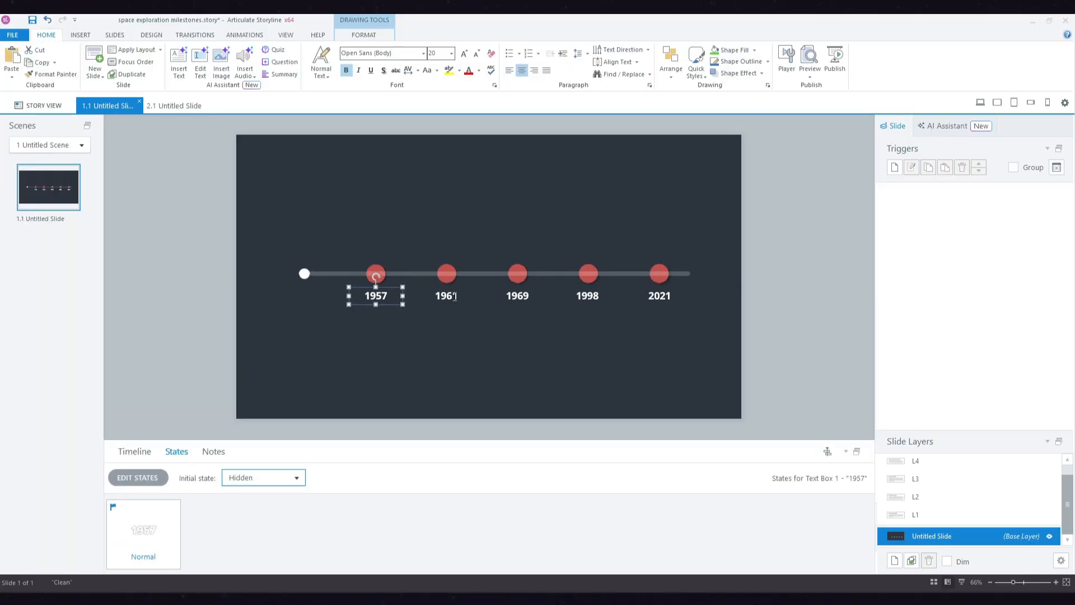
{"action": "left_click", "coordinate": [577, 151]}
{"action": "left_click", "coordinate": [296, 477]}
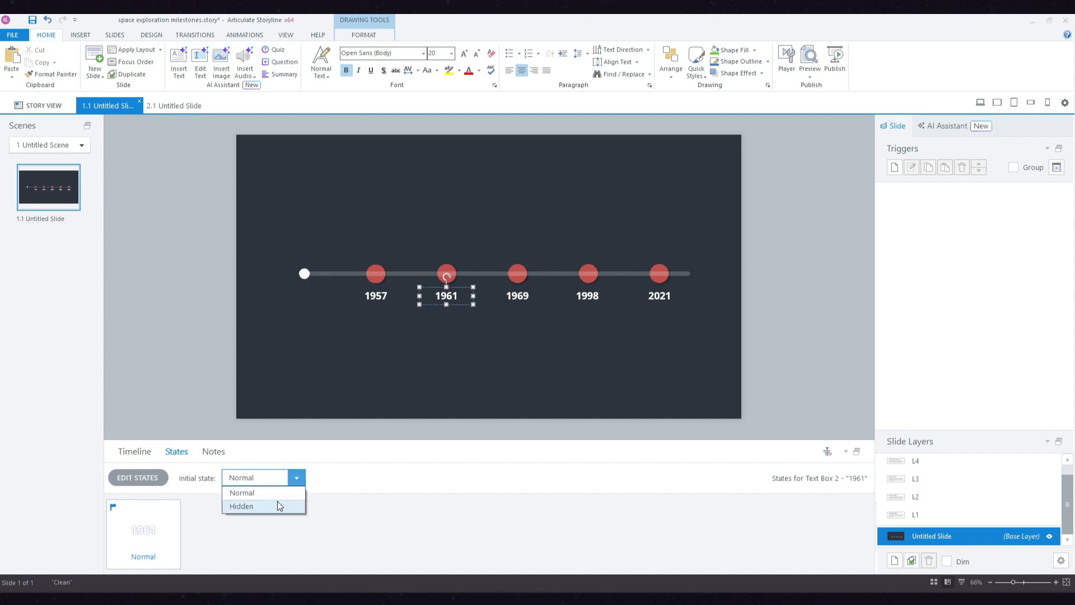
{"action": "left_click", "coordinate": [277, 502]}
Step: Set the initial state of the 1969, 1998 and 2021 year labels to Hidden
{"action": "left_click", "coordinate": [516, 296]}
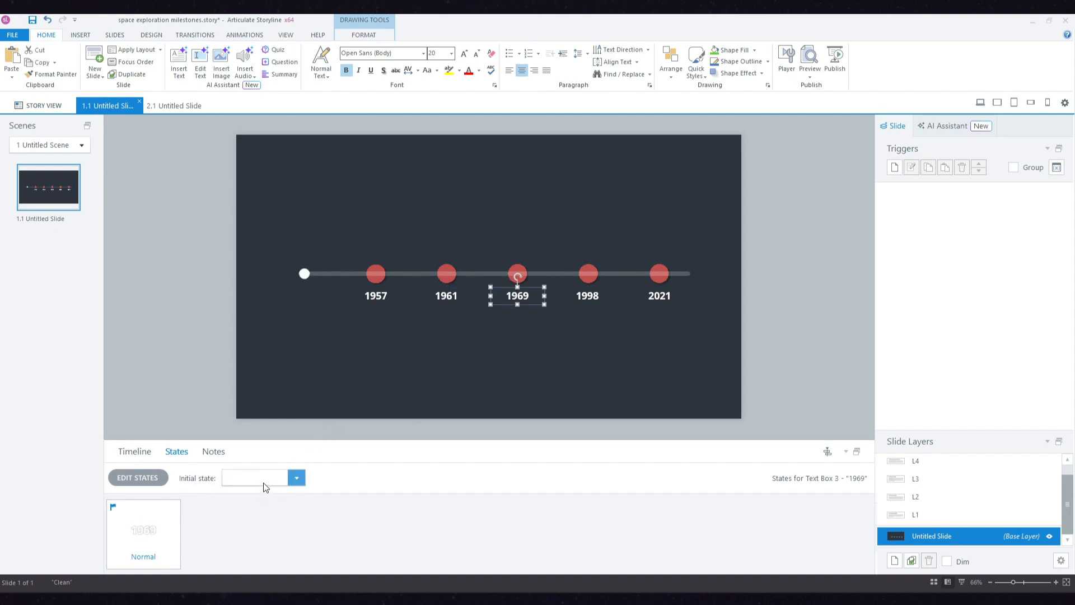
{"action": "left_click", "coordinate": [296, 477]}
{"action": "left_click", "coordinate": [265, 506]}
{"action": "left_click", "coordinate": [587, 296]}
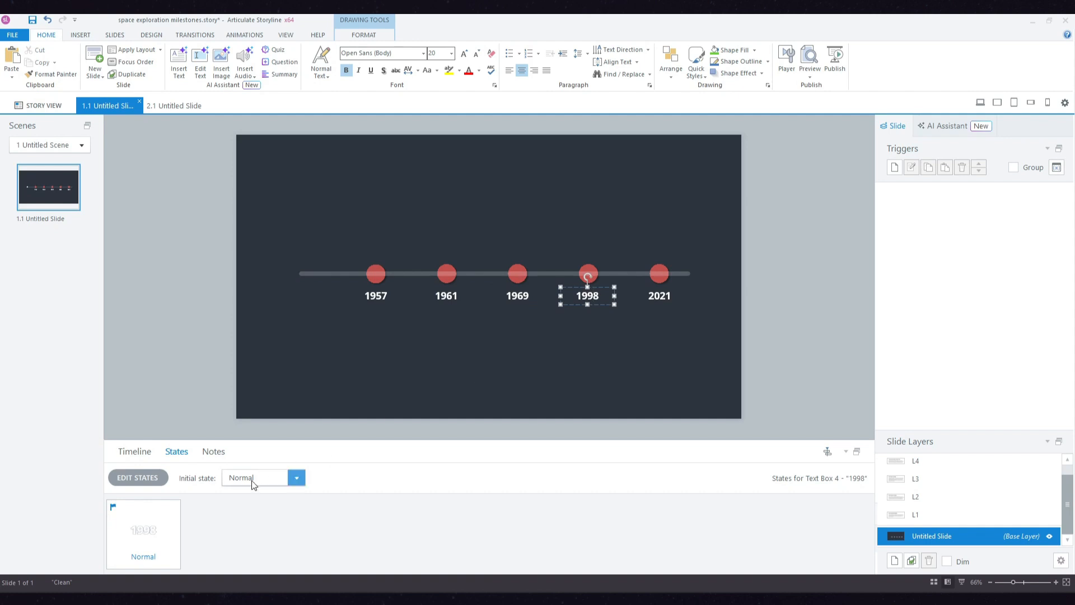
{"action": "left_click", "coordinate": [267, 478]}
{"action": "left_click", "coordinate": [257, 506]}
{"action": "left_click", "coordinate": [664, 296]}
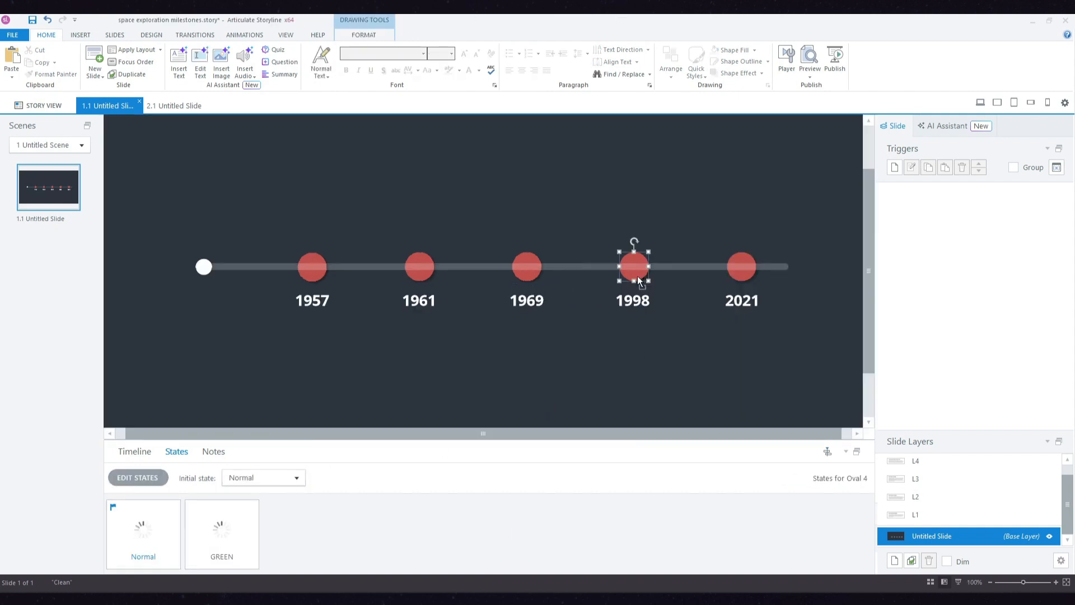
Step: Duplicate the red circle above 1998 to just below that label and set the copy's initial state to Hidden
{"action": "left_click_drag", "start_coordinate": [637, 276], "coordinate": [641, 344]}
{"action": "left_click", "coordinate": [265, 477]}
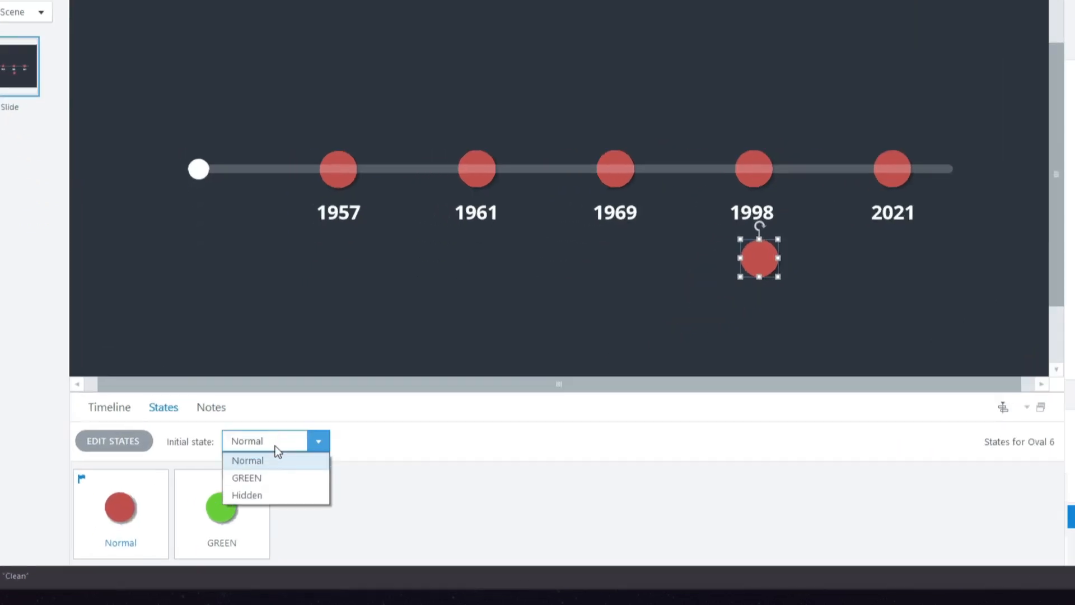
{"action": "left_click", "coordinate": [266, 511]}
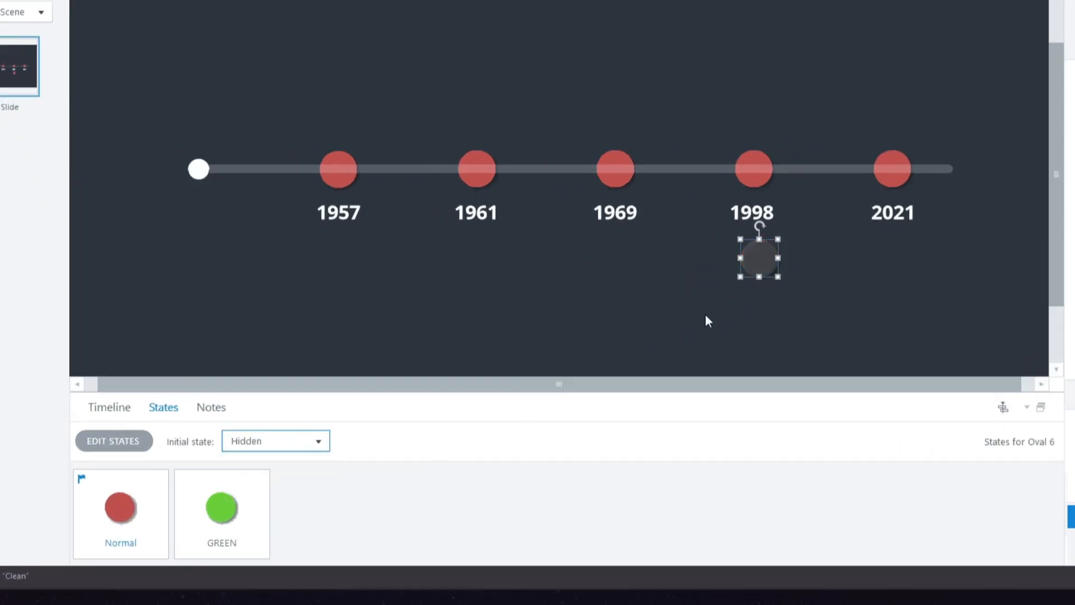
{"action": "left_click", "coordinate": [705, 320]}
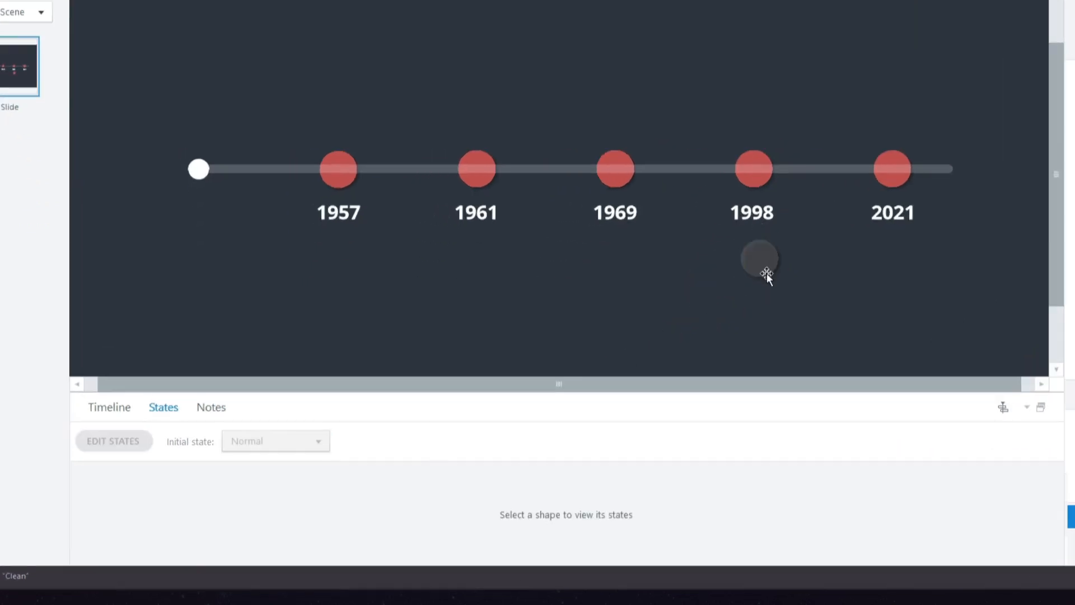
Step: Check the 1998 label's initial state and set the duplicated circle's initial state to Normal
{"action": "left_click", "coordinate": [778, 212]}
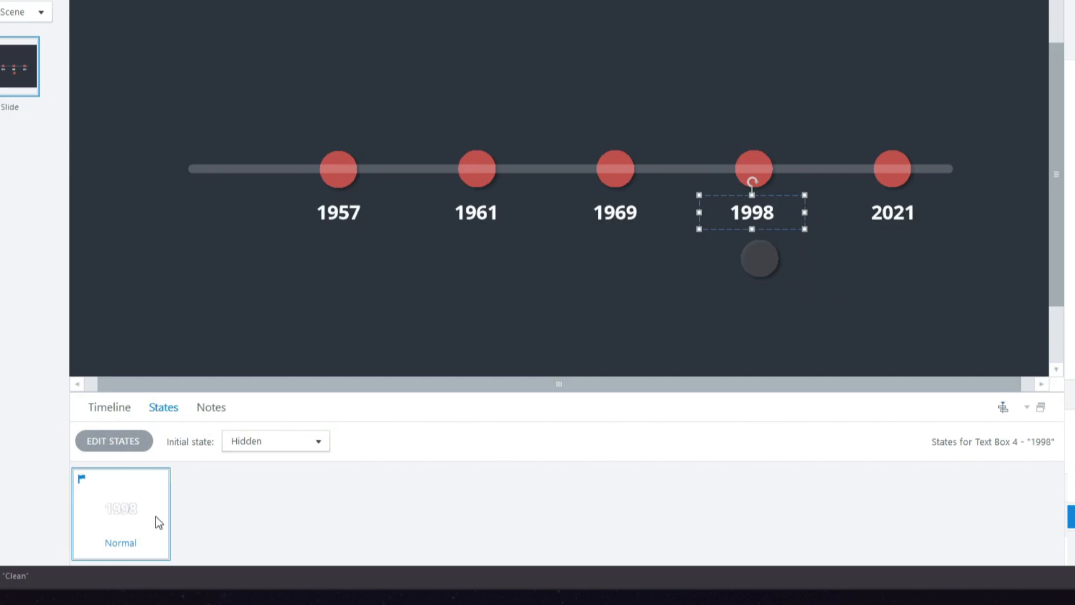
{"action": "left_click", "coordinate": [763, 256]}
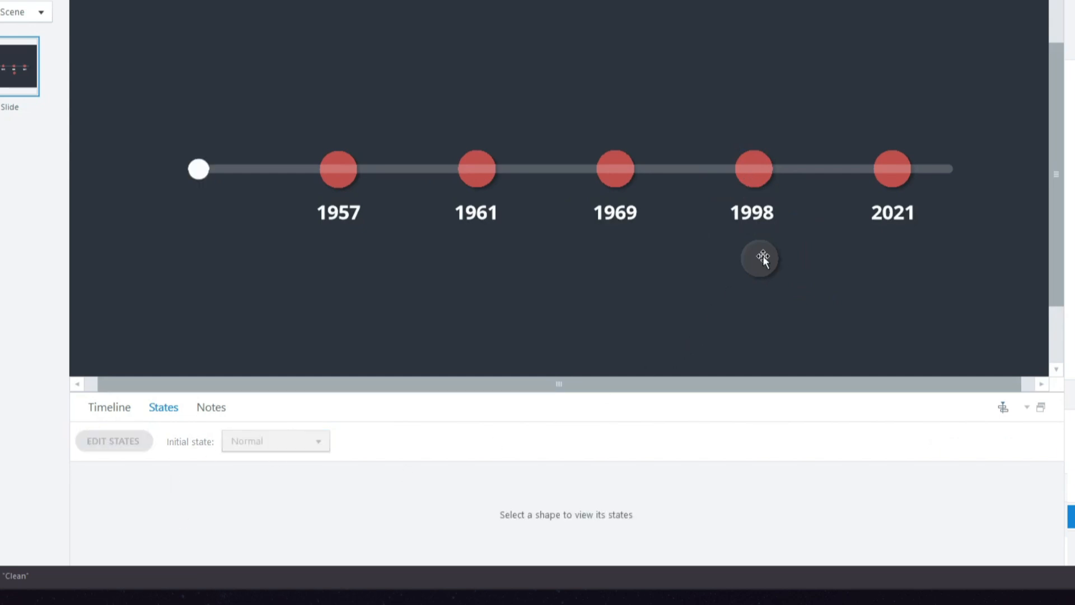
{"action": "left_click", "coordinate": [758, 258]}
{"action": "left_click", "coordinate": [251, 441]}
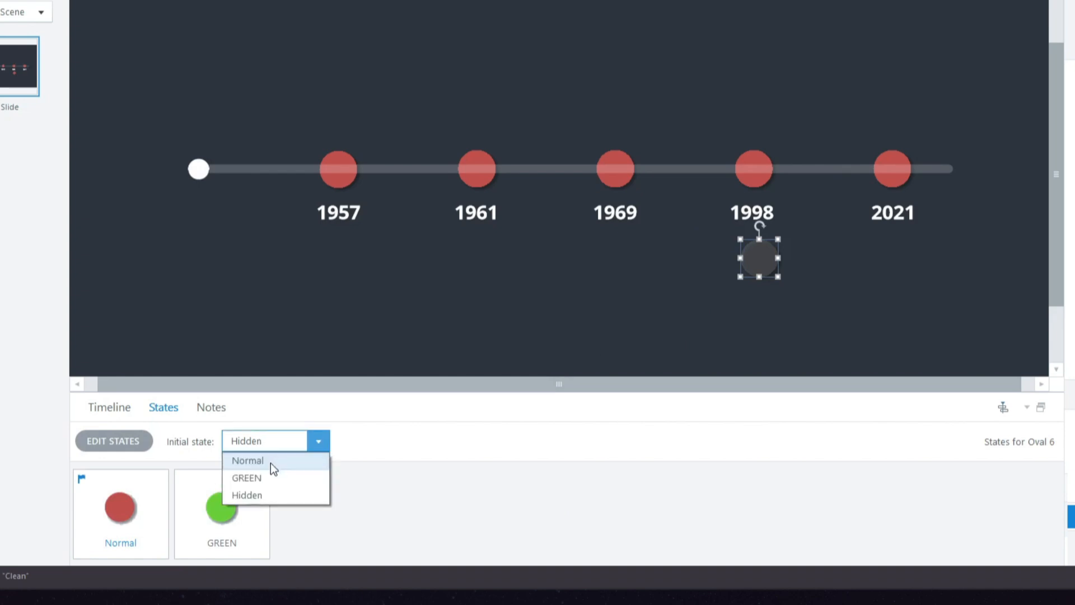
{"action": "left_click", "coordinate": [271, 462]}
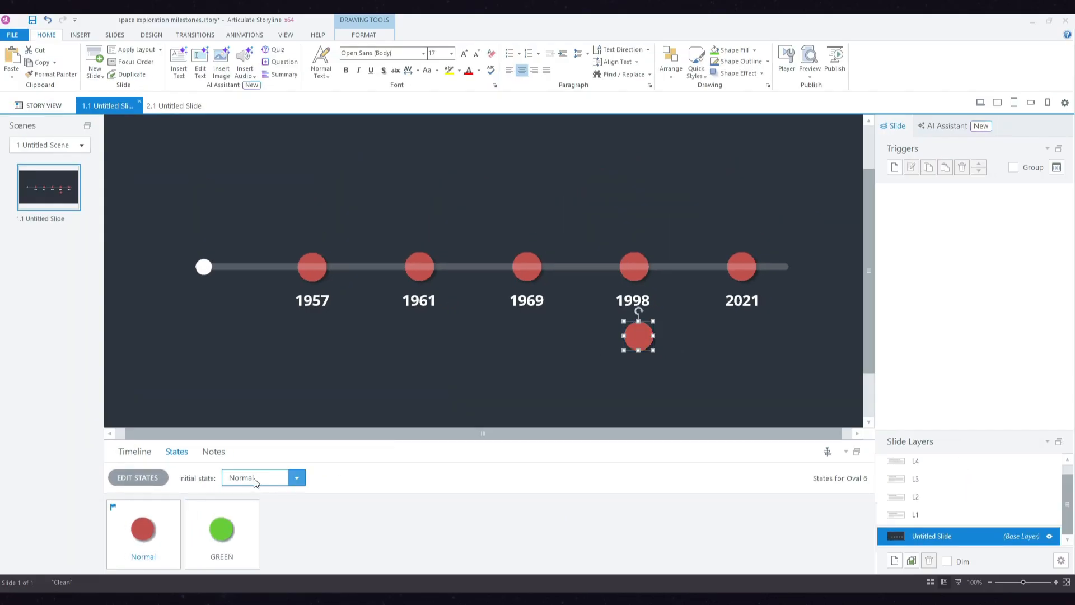
Step: Set the initial state of the duplicated circle below 1998 back to Hidden
{"action": "left_click", "coordinate": [255, 482]}
{"action": "left_click", "coordinate": [276, 518]}
{"action": "left_click", "coordinate": [686, 374]}
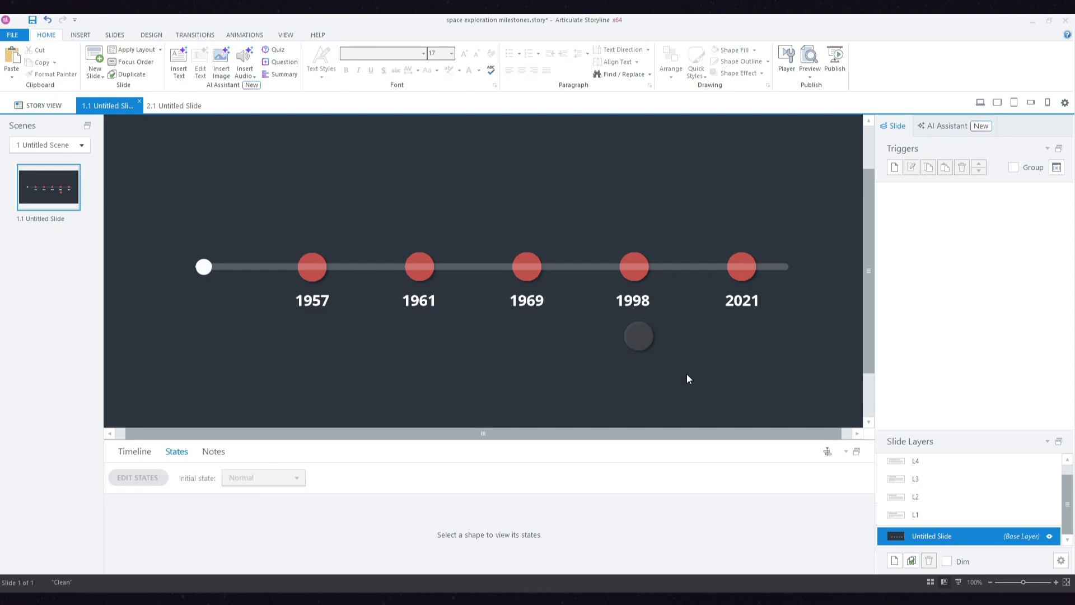
{"action": "left_click", "coordinate": [633, 339]}
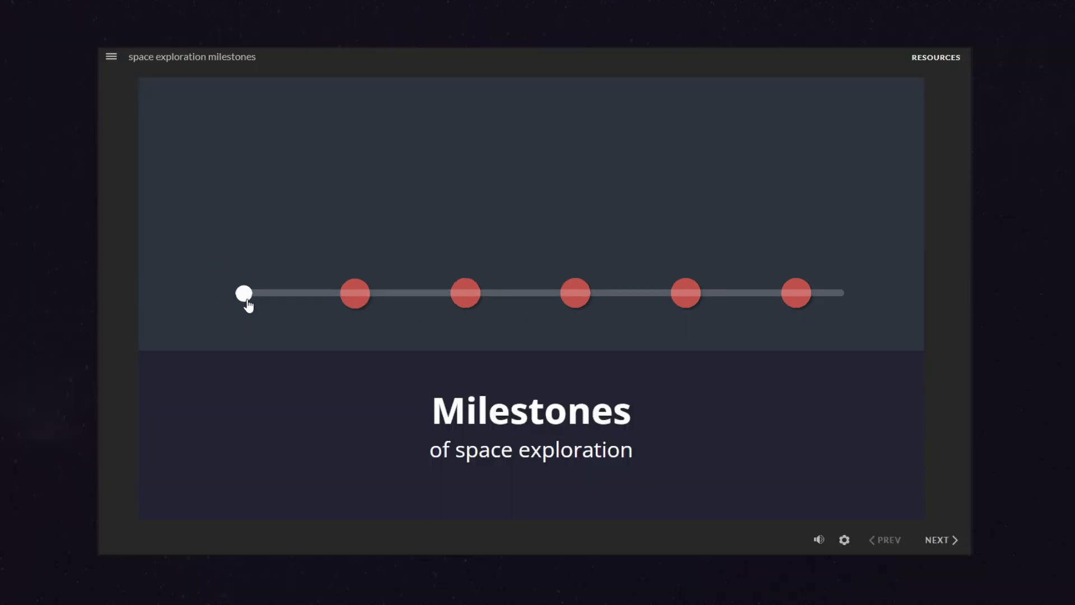
Step: Test the slider in the slide preview by moving its handle from the start to the edge of the first milestone circle
{"action": "left_click_drag", "start_coordinate": [340, 331], "coordinate": [789, 367]}
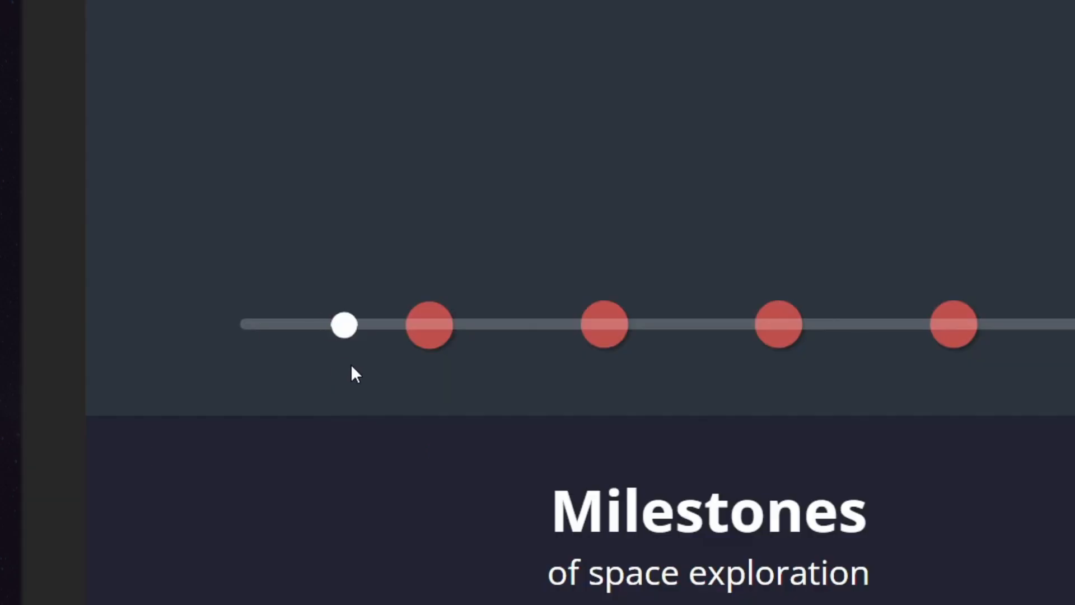
{"action": "left_click_drag", "start_coordinate": [352, 368], "coordinate": [415, 387]}
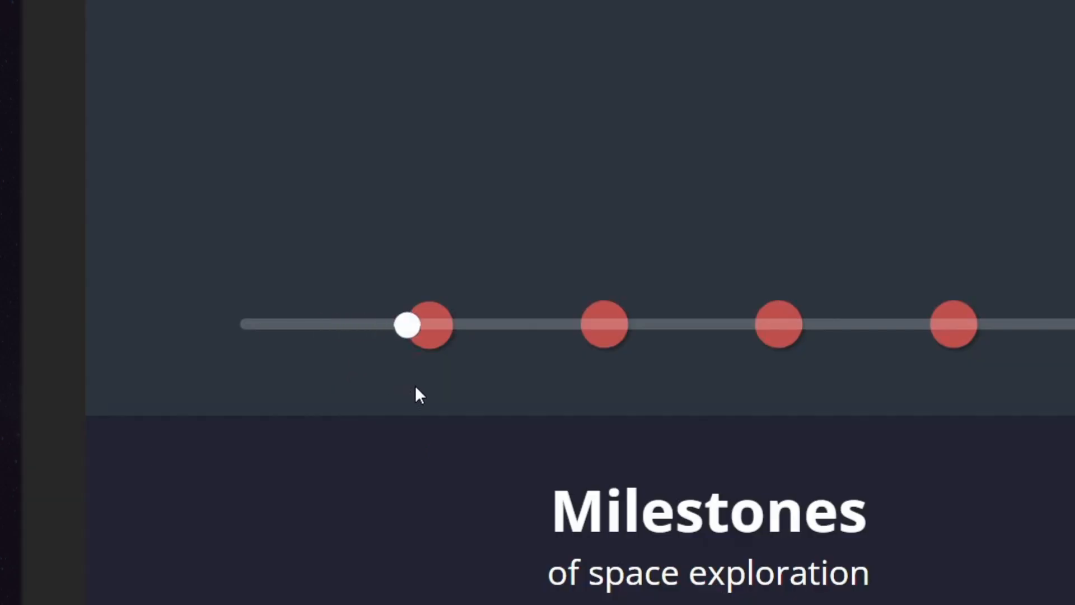
Step: Move the slider handle to the near and far edges of the 1957 circle to read the slider value at each edge
{"action": "left_click_drag", "start_coordinate": [415, 384], "coordinate": [428, 390]}
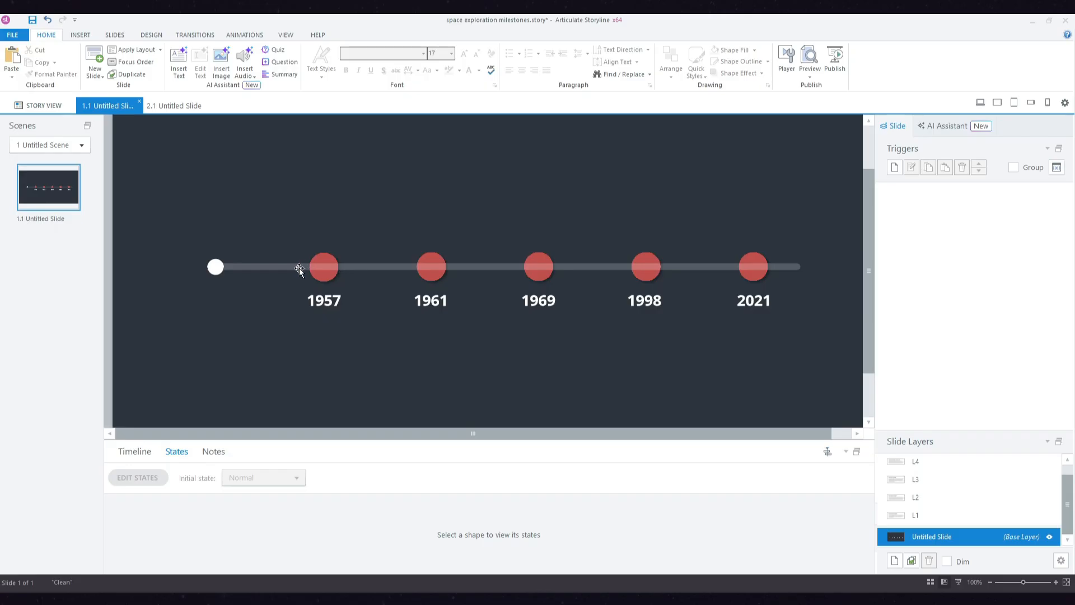
{"action": "left_click", "coordinate": [238, 274]}
{"action": "mouse_move", "coordinate": [220, 269]}
{"action": "left_mouse_down"}
{"action": "mouse_move", "coordinate": [341, 279]}
{"action": "mouse_move", "coordinate": [312, 283]}
{"action": "left_mouse_up"}
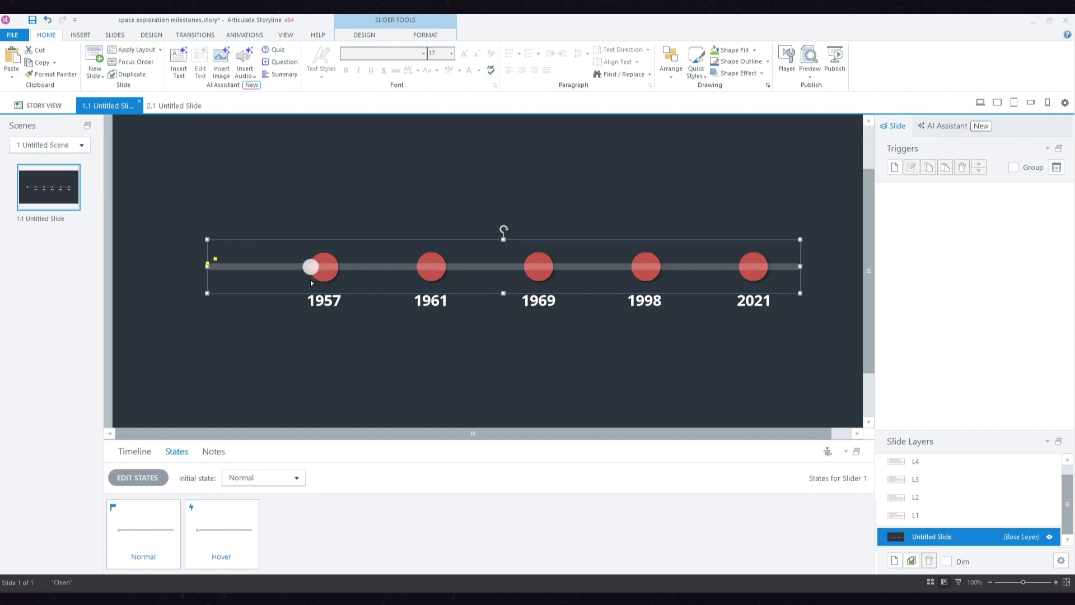
{"action": "left_click", "coordinate": [392, 40]}
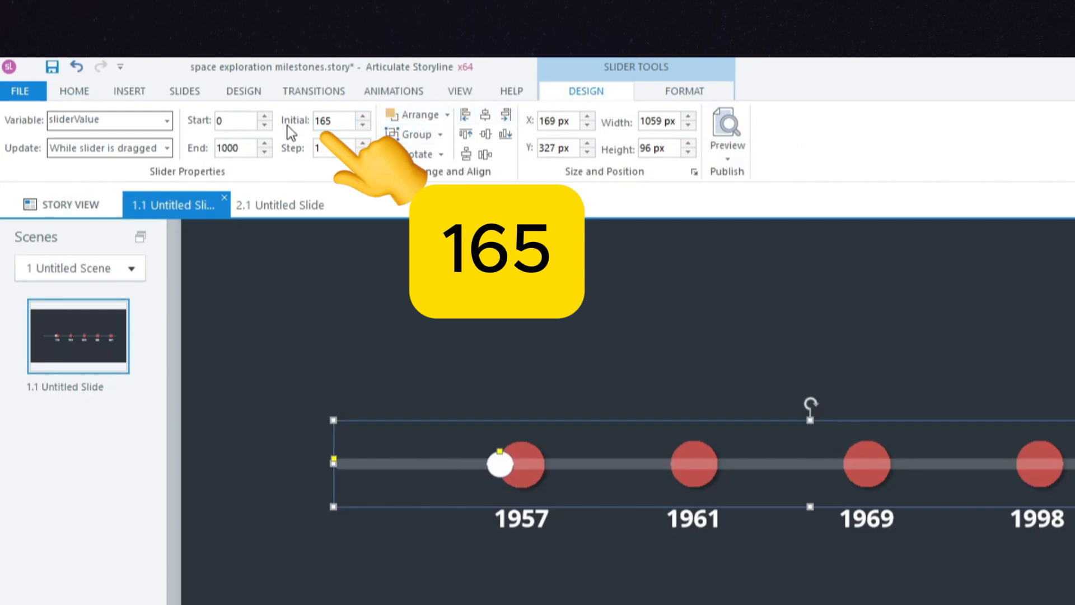
{"action": "left_click_drag", "start_coordinate": [501, 467], "coordinate": [542, 469]}
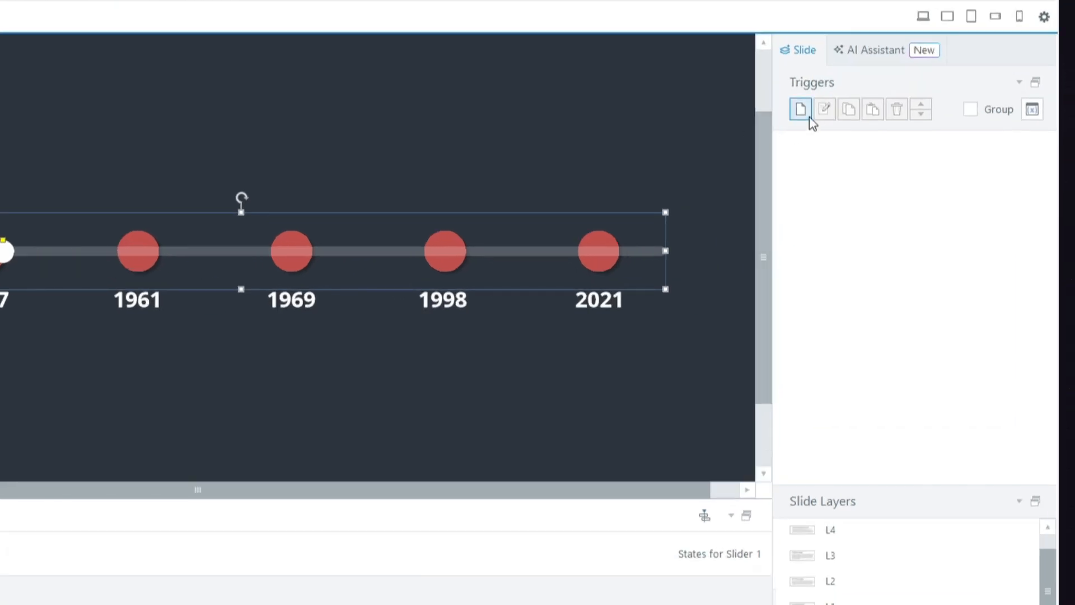
Step: Create a trigger that shows layer L1 when Slider 1 moves
{"action": "left_click", "coordinate": [896, 168]}
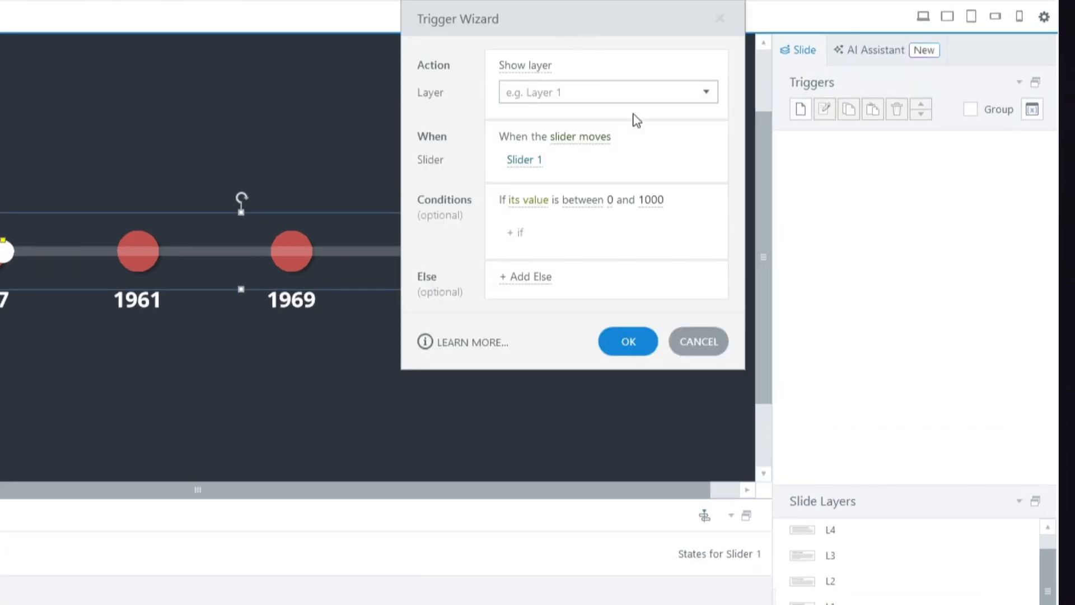
{"action": "left_click", "coordinate": [533, 67]}
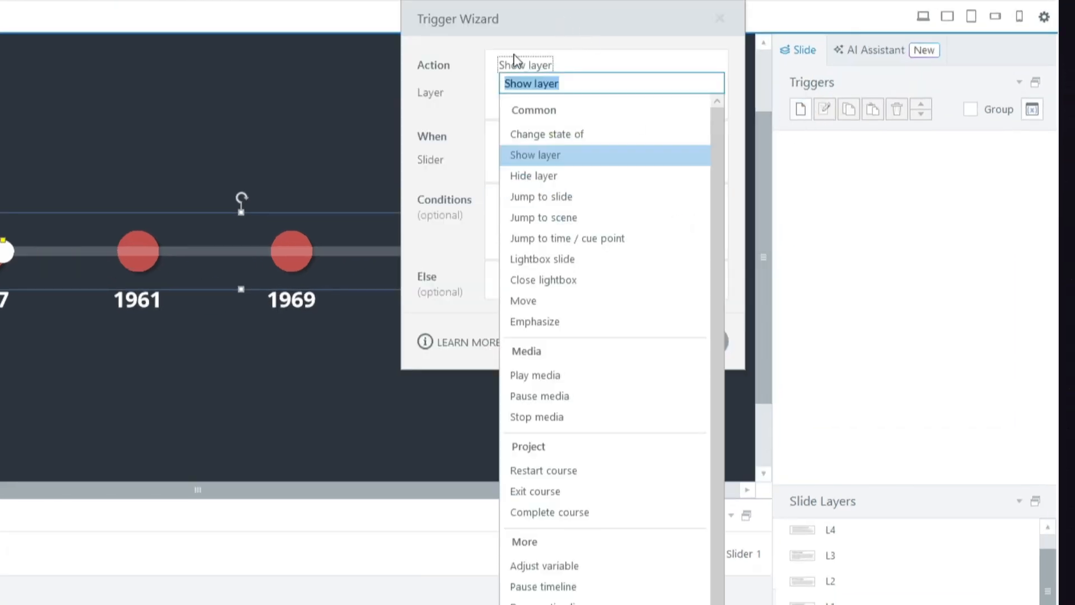
{"action": "key", "text": "Return"}
{"action": "left_click", "coordinate": [538, 85]}
{"action": "left_click", "coordinate": [537, 197]}
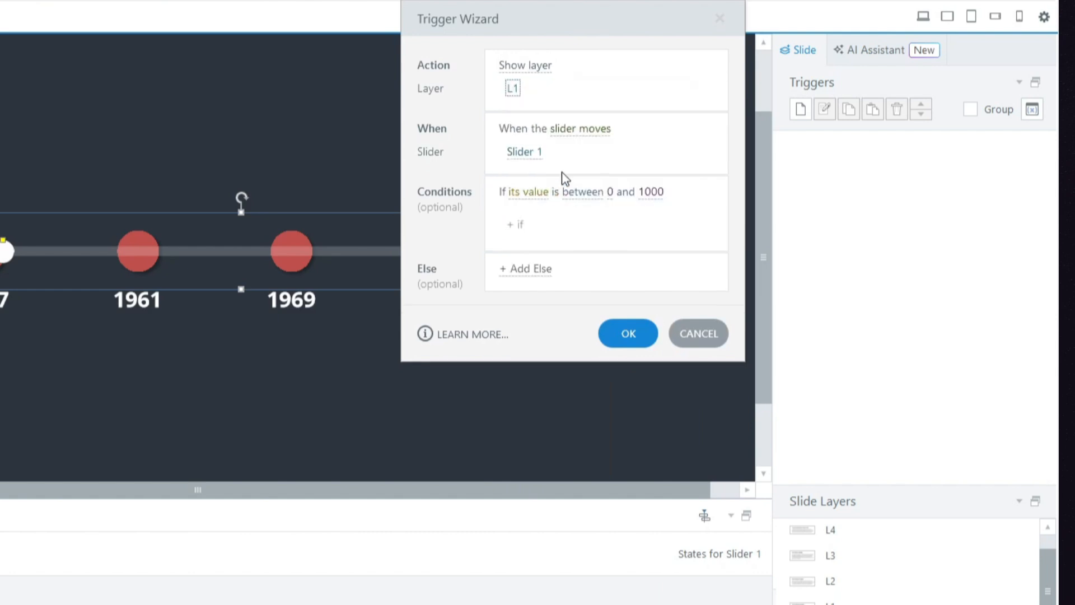
Step: Set the trigger's condition to a slider value between 165 and 210
{"action": "left_click", "coordinate": [611, 194]}
{"action": "type", "text": "165"}
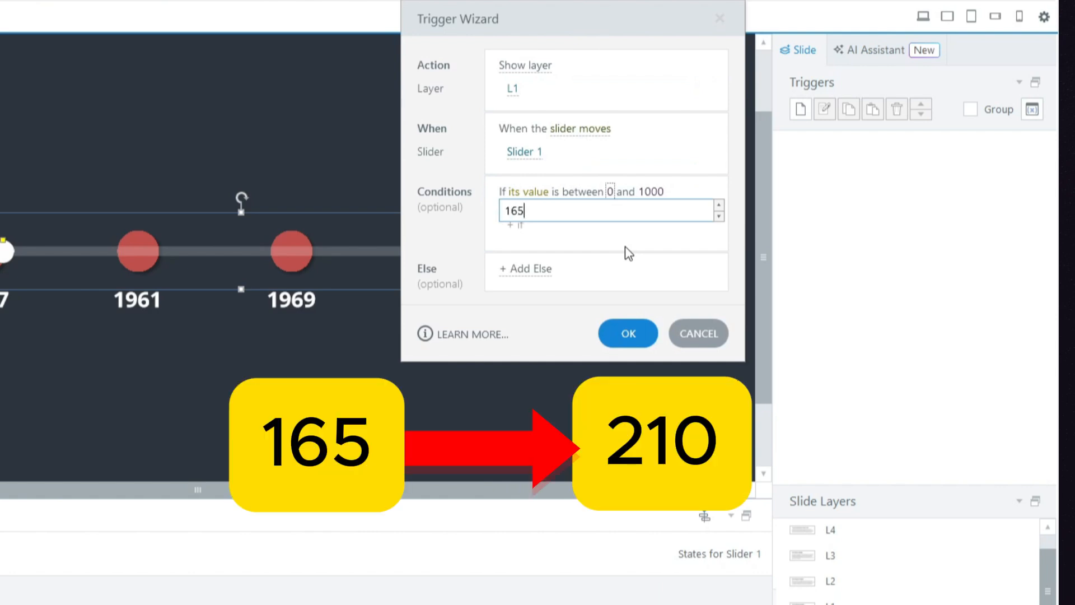
{"action": "left_click", "coordinate": [663, 191]}
{"action": "left_click", "coordinate": [661, 192]}
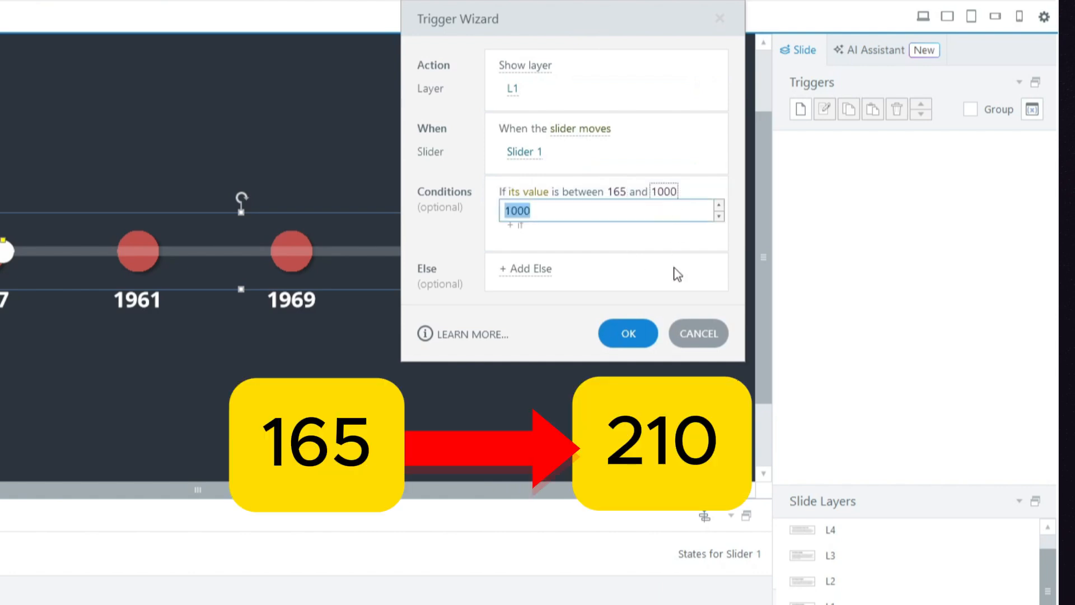
{"action": "type", "text": "200"}
{"action": "key", "text": "BackSpace"}
{"action": "key", "text": "BackSpace"}
{"action": "type", "text": "10"}
{"action": "left_click", "coordinate": [454, 238]}
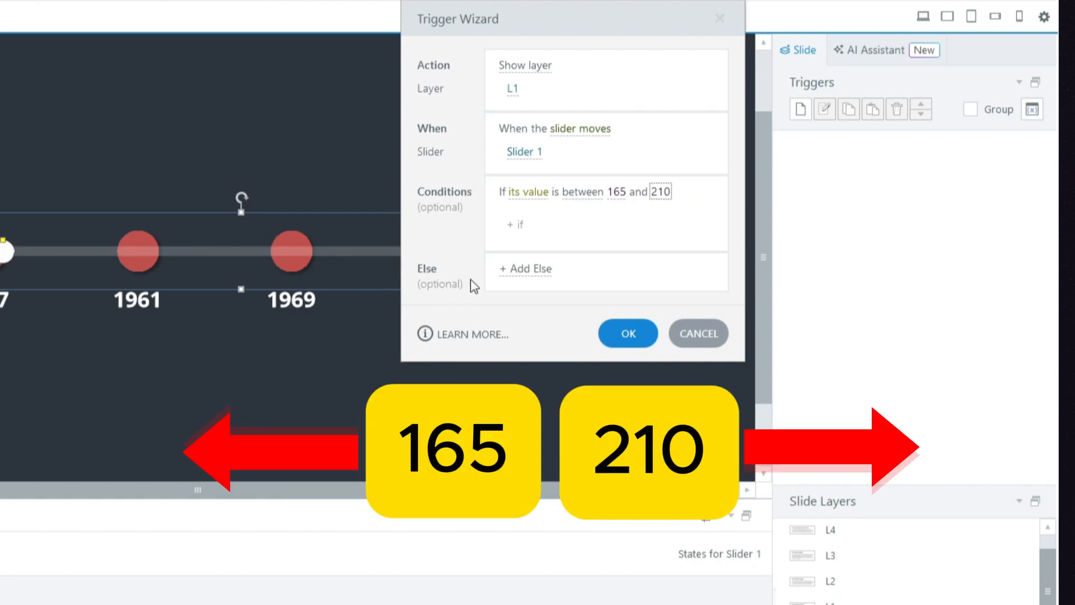
Step: Add an Else action to the trigger that hides layer L1, and save the trigger
{"action": "left_click", "coordinate": [527, 270]}
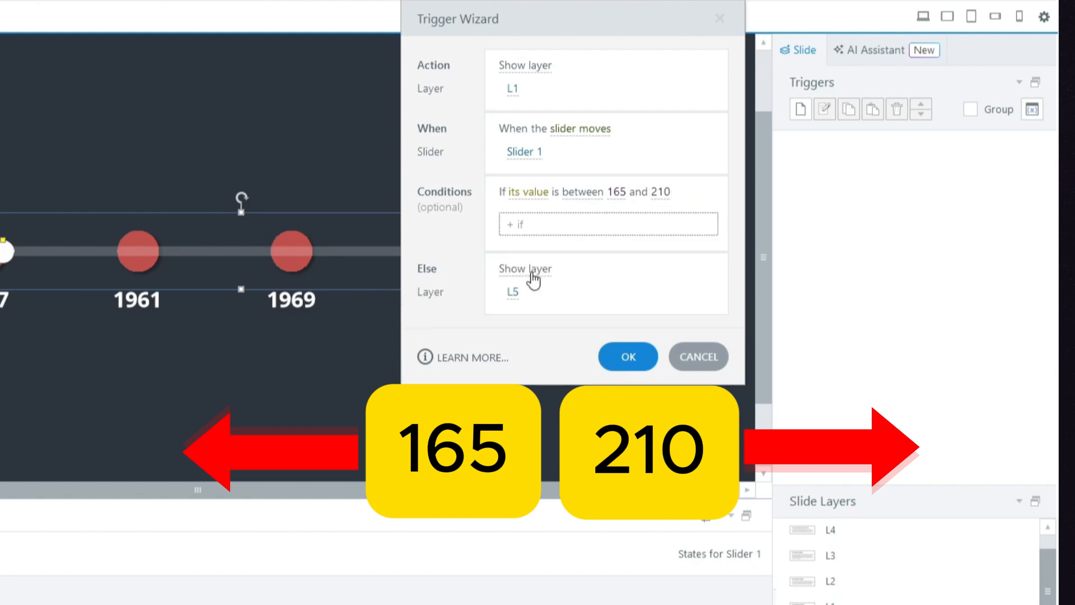
{"action": "left_click", "coordinate": [532, 271]}
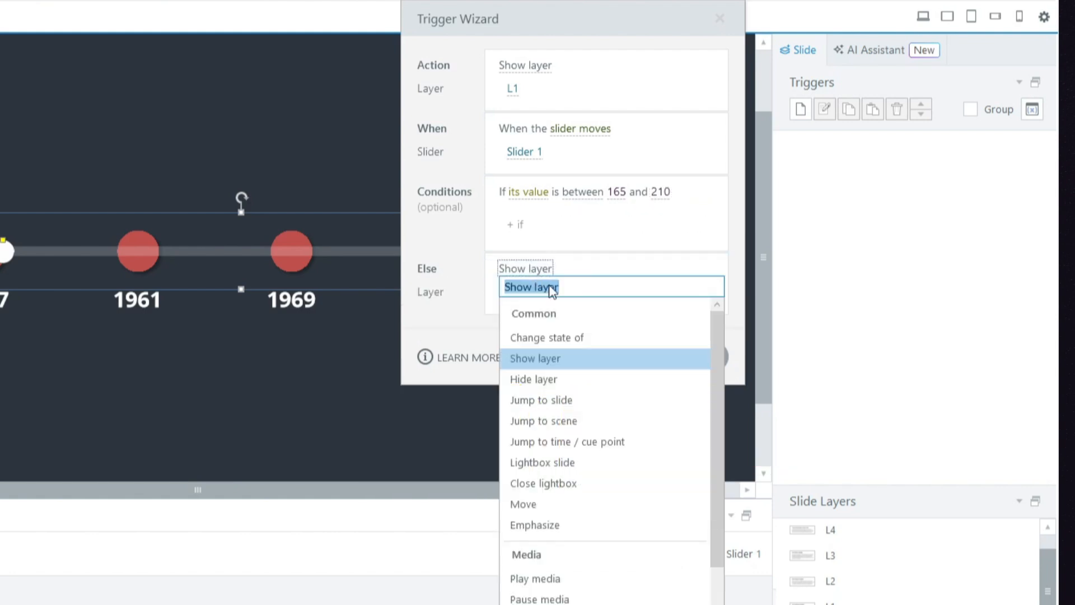
{"action": "left_click", "coordinate": [565, 378]}
{"action": "left_click", "coordinate": [511, 291]}
{"action": "left_click", "coordinate": [543, 415]}
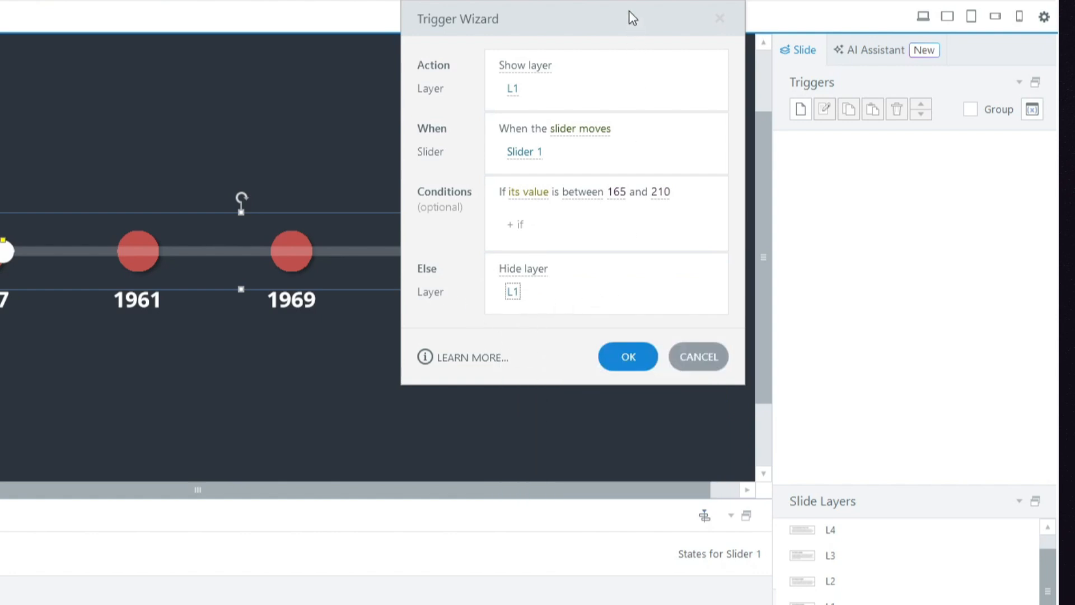
{"action": "left_click_drag", "start_coordinate": [630, 12], "coordinate": [484, 38]}
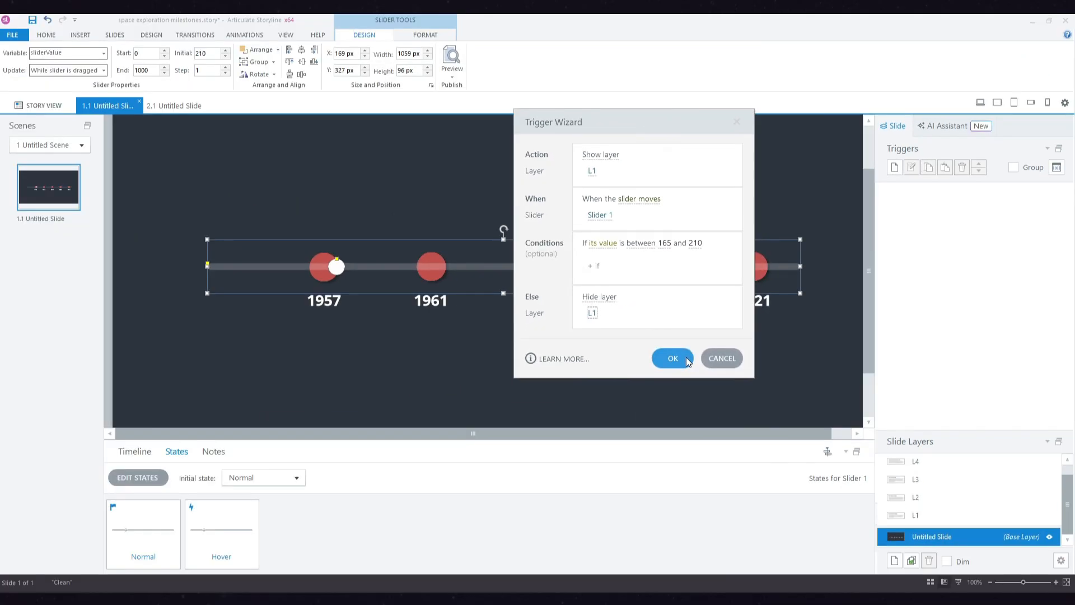
{"action": "left_click", "coordinate": [684, 357]}
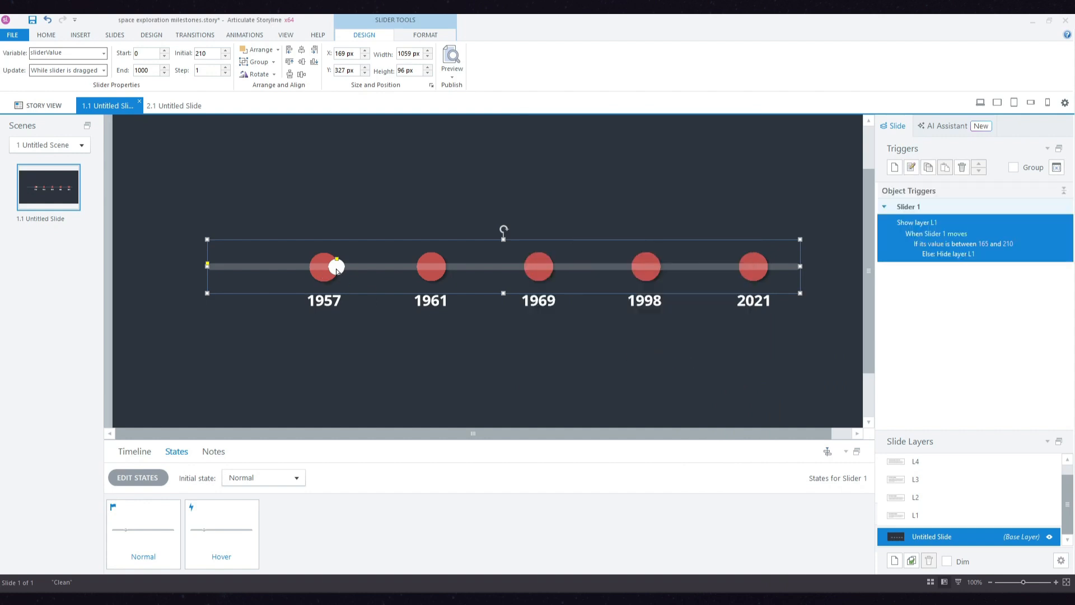
Step: Return the slider handle to the start of the track and test the slider around the first milestone in the preview
{"action": "left_click_drag", "start_coordinate": [336, 269], "coordinate": [224, 276]}
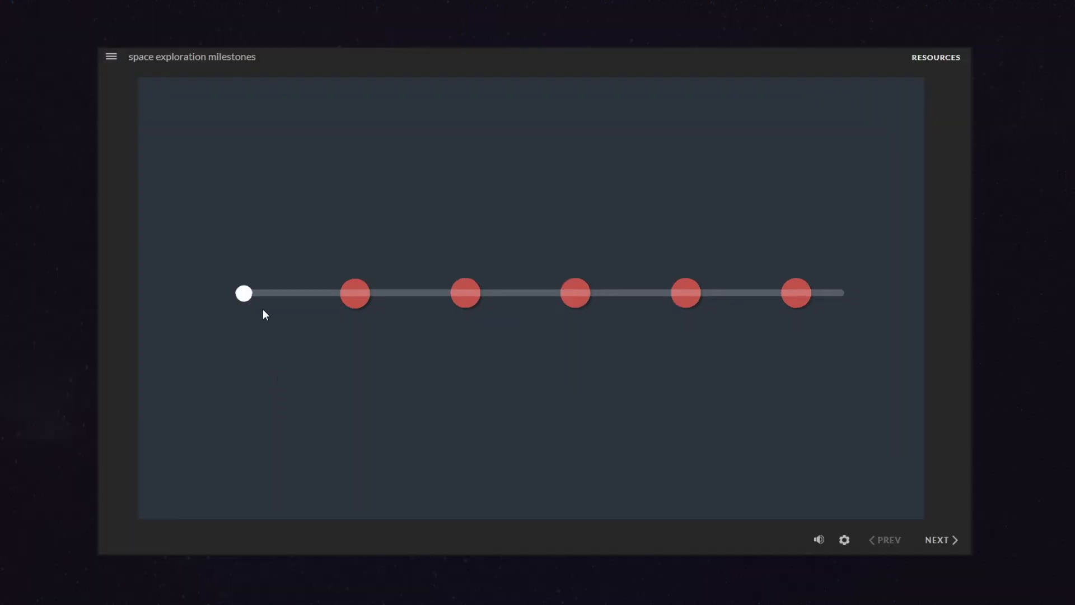
{"action": "left_click_drag", "start_coordinate": [293, 327], "coordinate": [330, 482]}
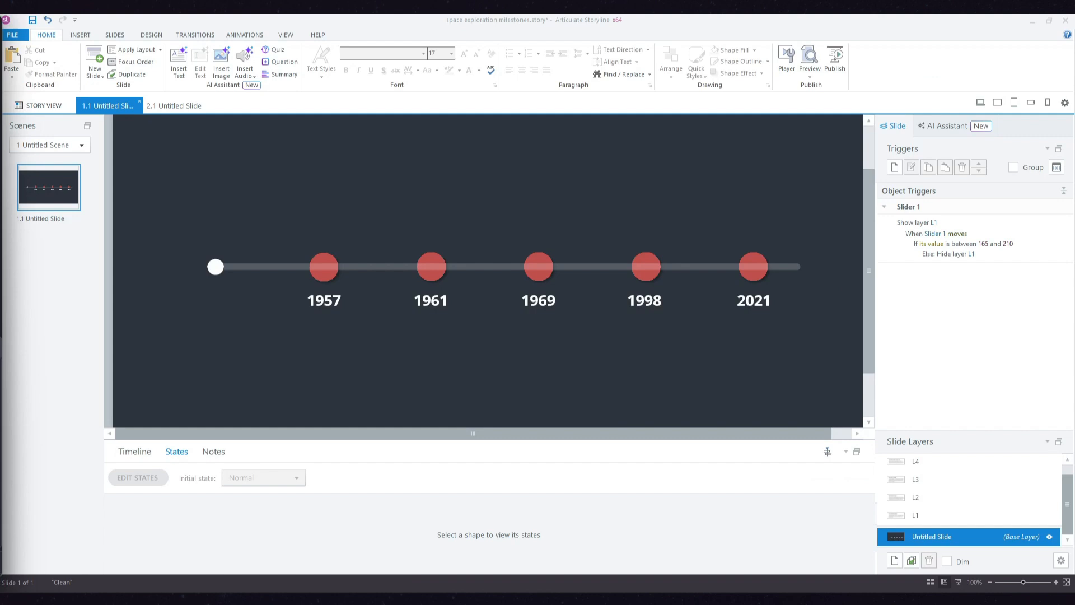
Step: On layer L1, add a trigger setting the 1957 text box to Normal when the layer's timeline starts, and test it in the preview
{"action": "left_click", "coordinate": [910, 516]}
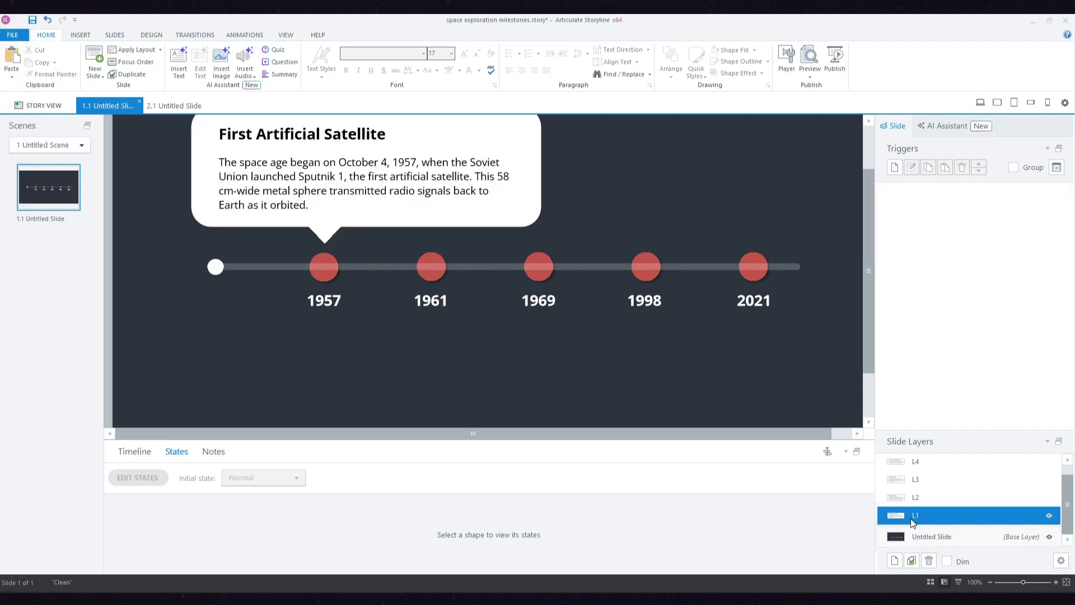
{"action": "left_click", "coordinate": [894, 167]}
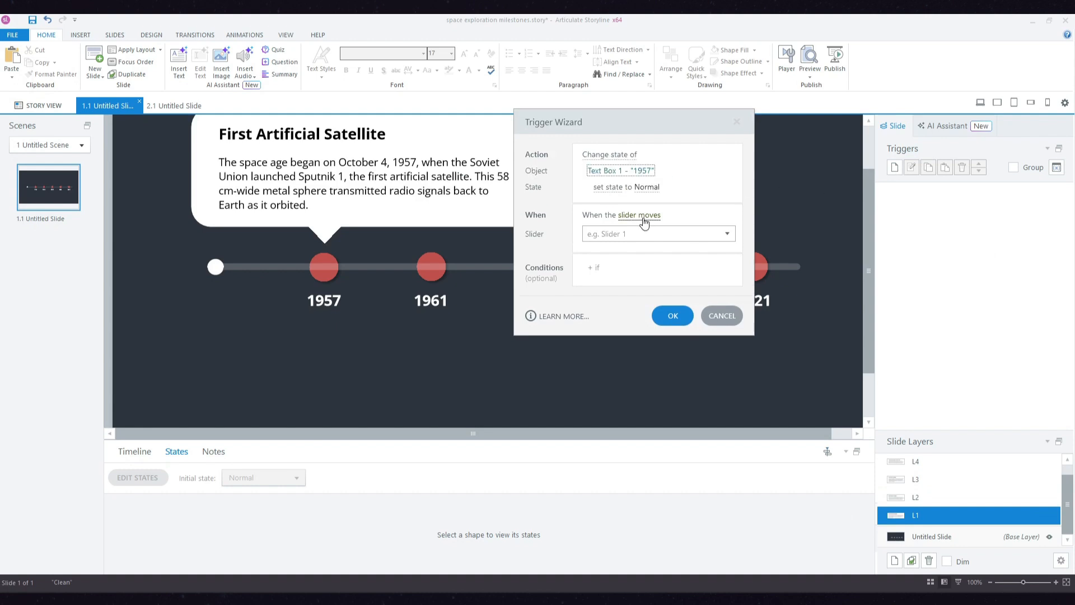
{"action": "left_click", "coordinate": [641, 215]}
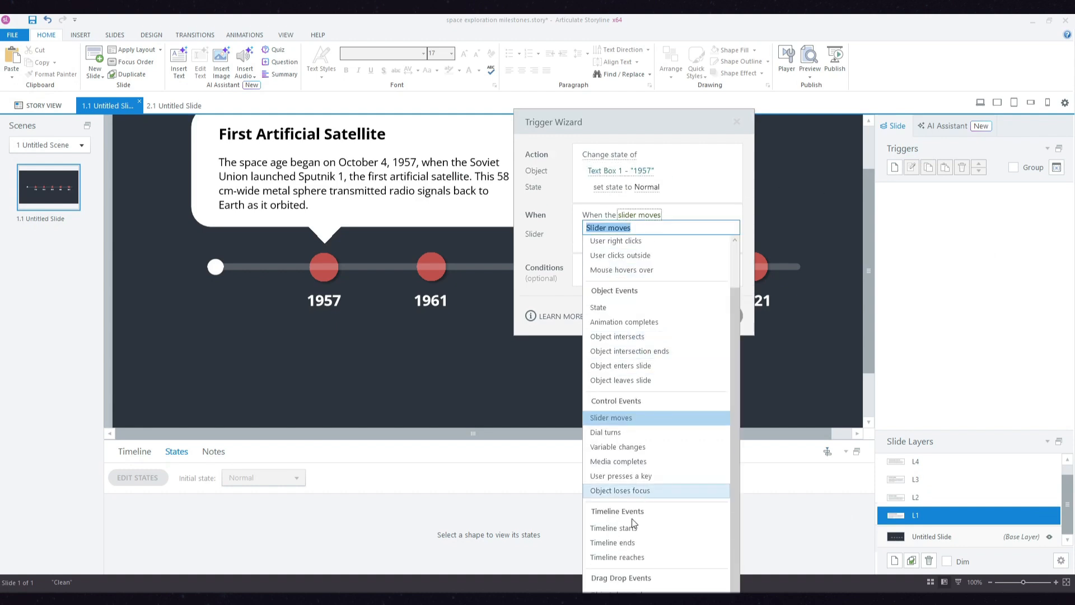
{"action": "left_click", "coordinate": [631, 527]}
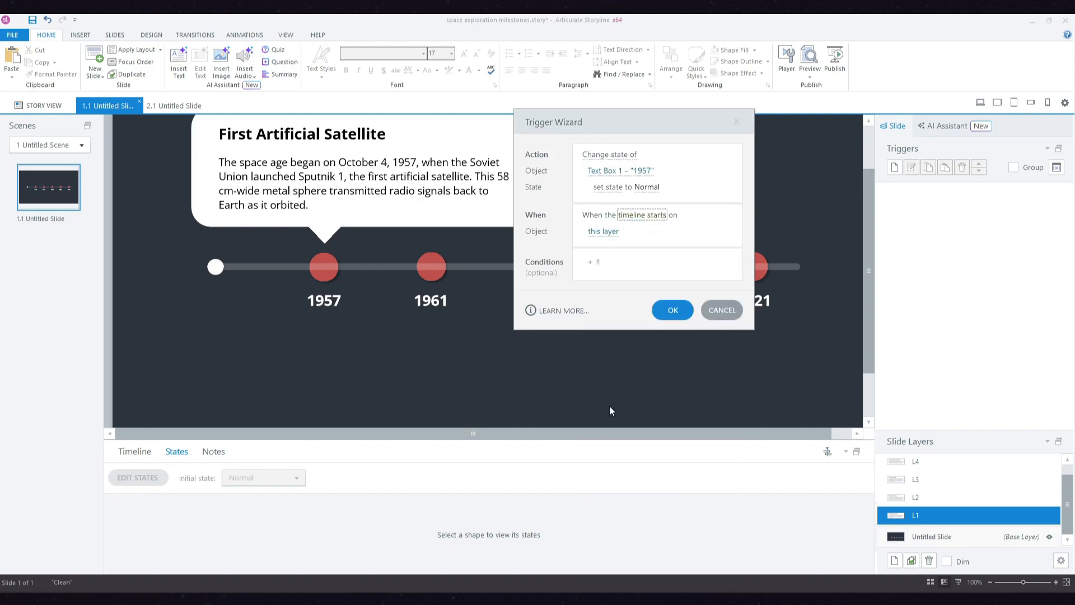
{"action": "left_click", "coordinate": [658, 309]}
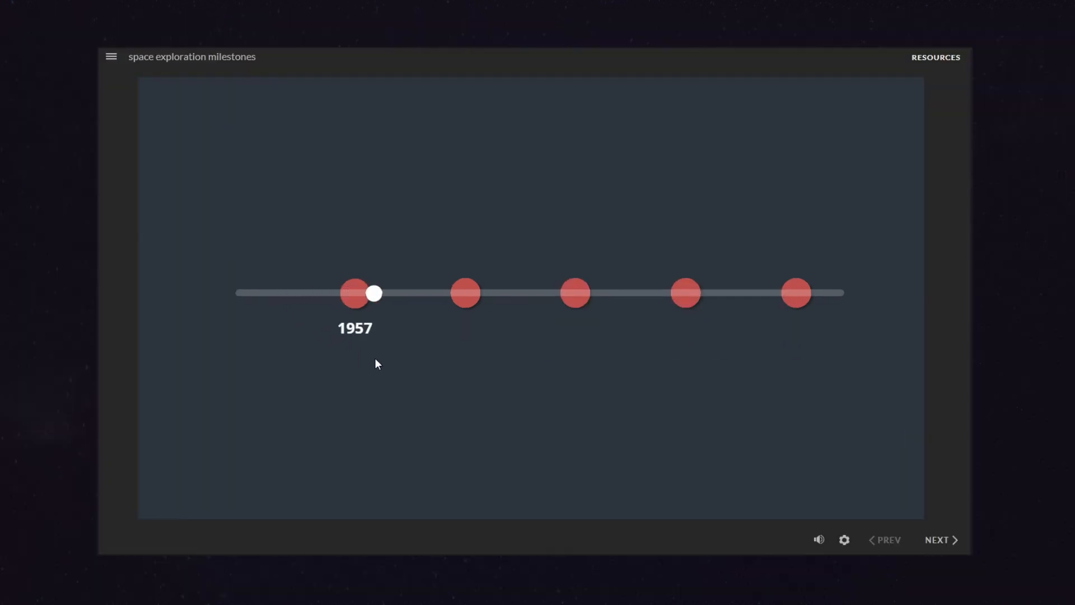
{"action": "mouse_move", "coordinate": [375, 362]}
{"action": "left_mouse_down"}
{"action": "mouse_move", "coordinate": [398, 369]}
{"action": "mouse_move", "coordinate": [311, 368]}
{"action": "mouse_move", "coordinate": [336, 373]}
{"action": "left_mouse_up"}
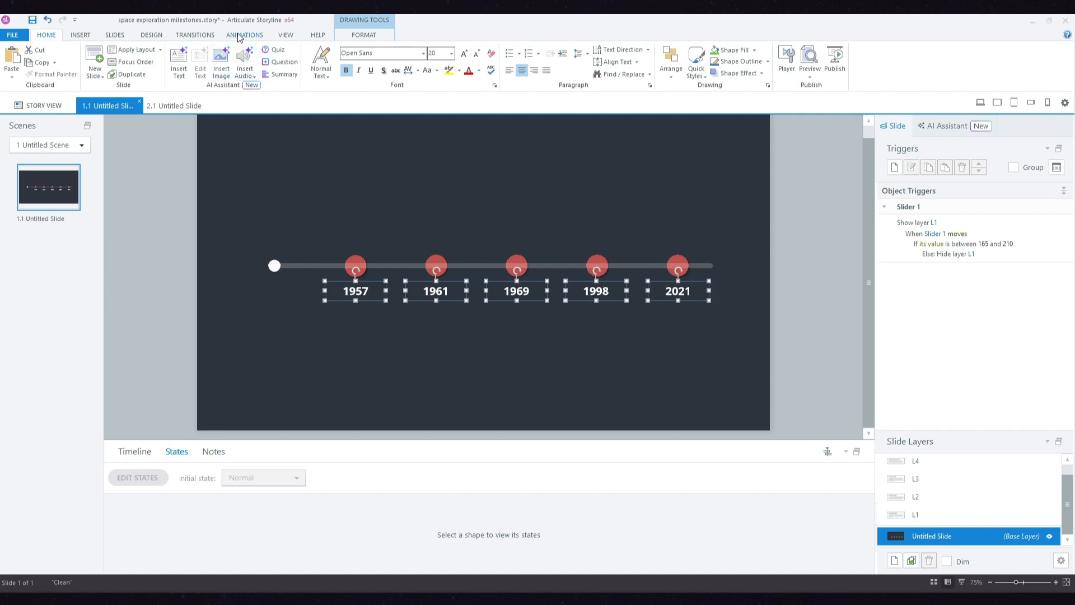
Step: Apply a Fade entrance animation with a 0.50-second duration to all five year labels
{"action": "left_click", "coordinate": [244, 35]}
{"action": "left_click", "coordinate": [51, 62]}
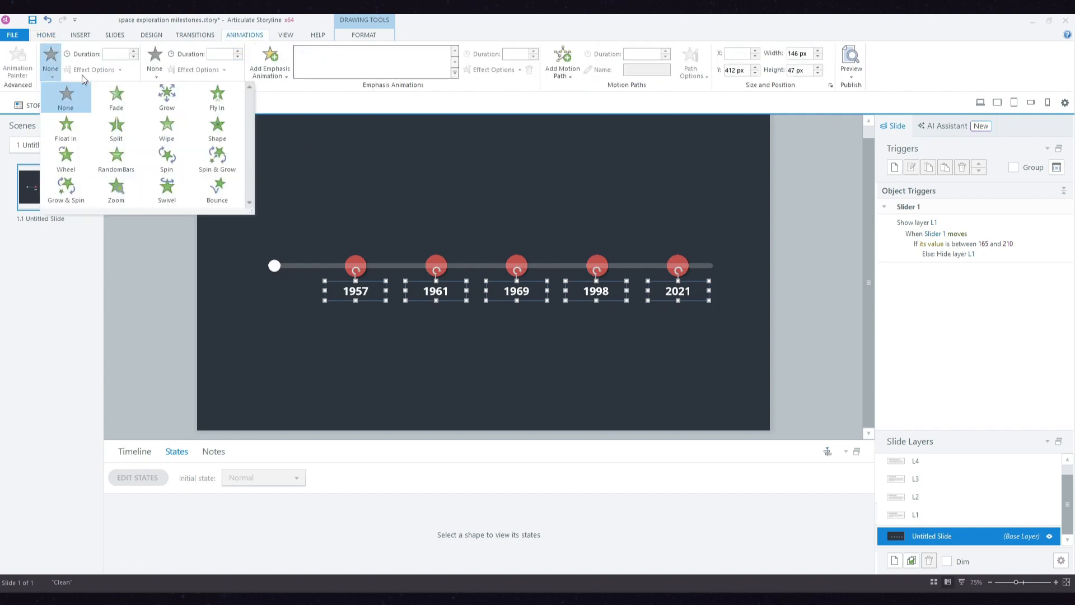
{"action": "left_click", "coordinate": [112, 100]}
{"action": "left_click", "coordinate": [134, 56]}
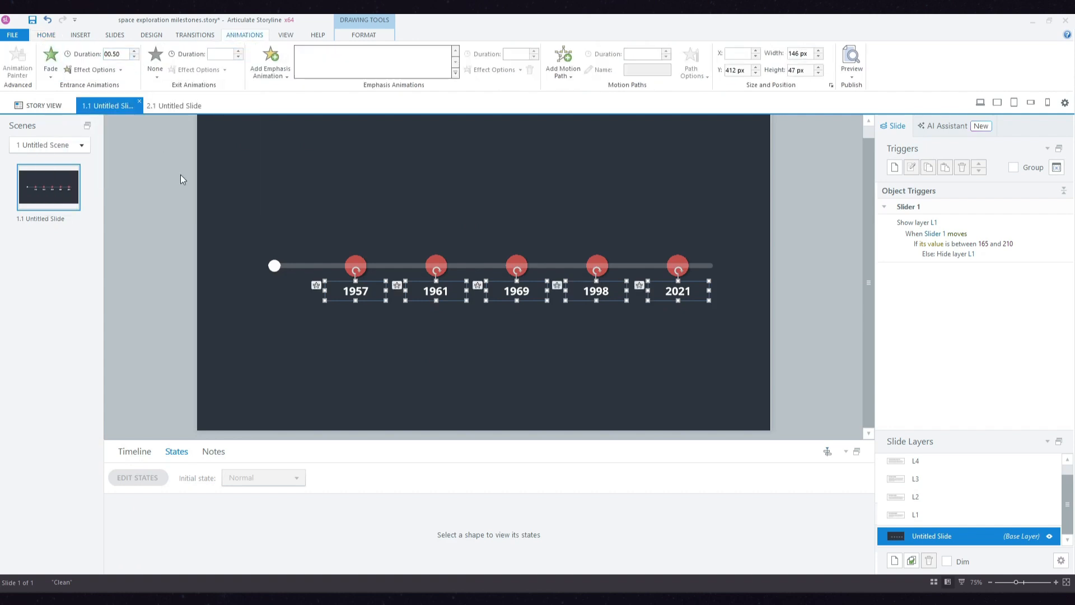
{"action": "left_click", "coordinate": [275, 201]}
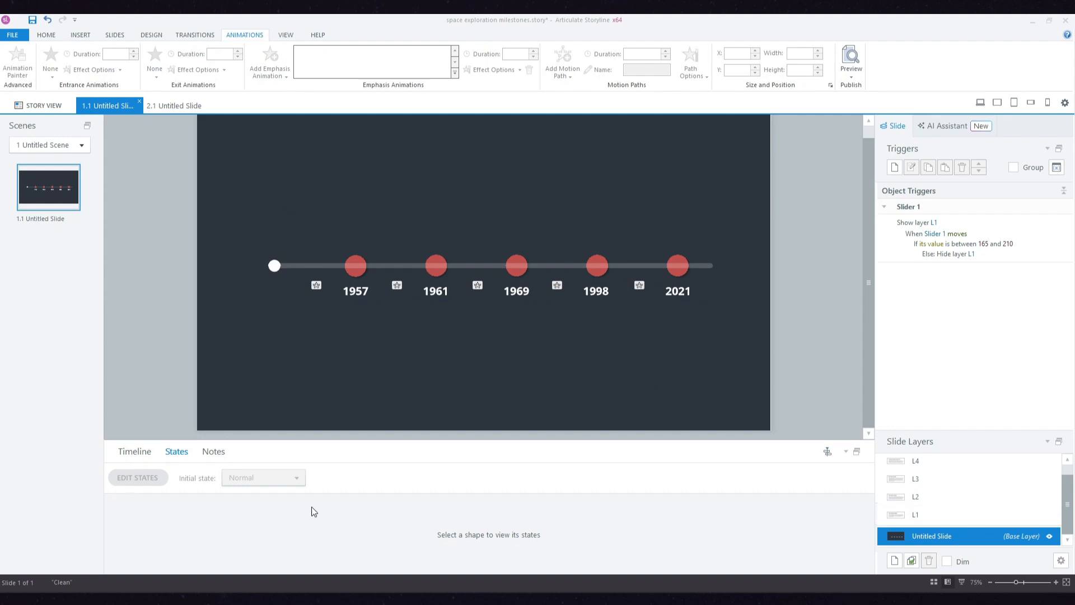
Step: Check the 1957 circle's states and add a trigger on layer L1 setting Oval 1 to GREEN when the layer's timeline starts
{"action": "left_click", "coordinate": [356, 263]}
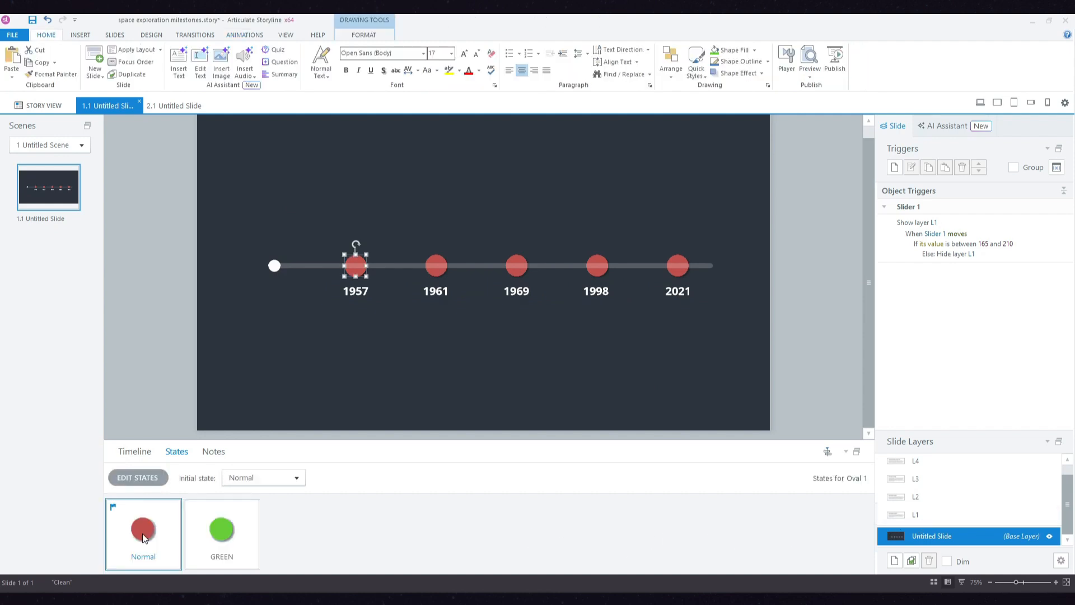
{"action": "left_click", "coordinate": [244, 545]}
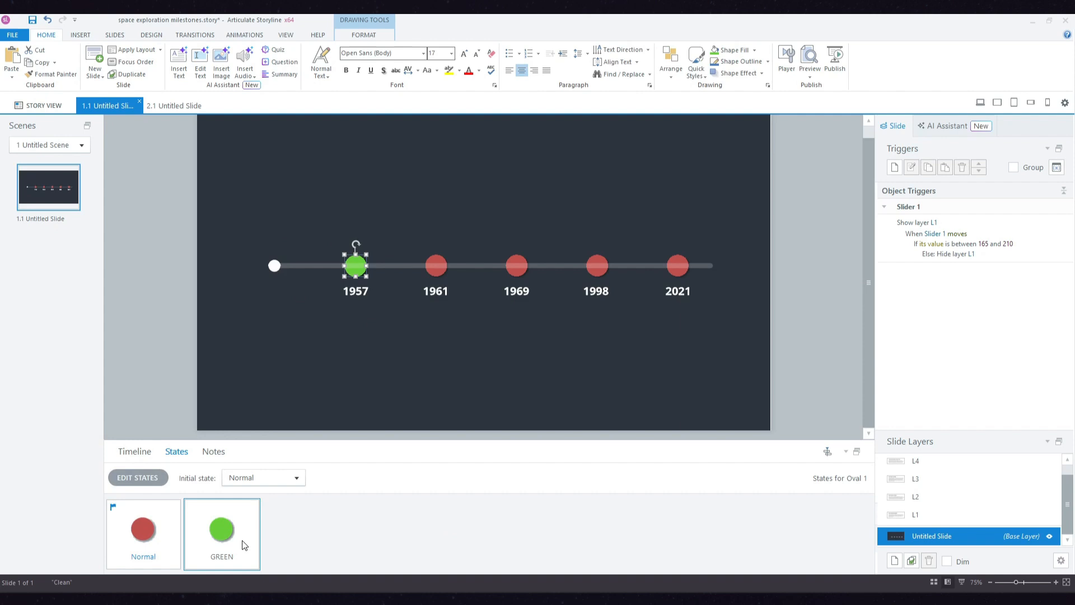
{"action": "left_click", "coordinate": [895, 514]}
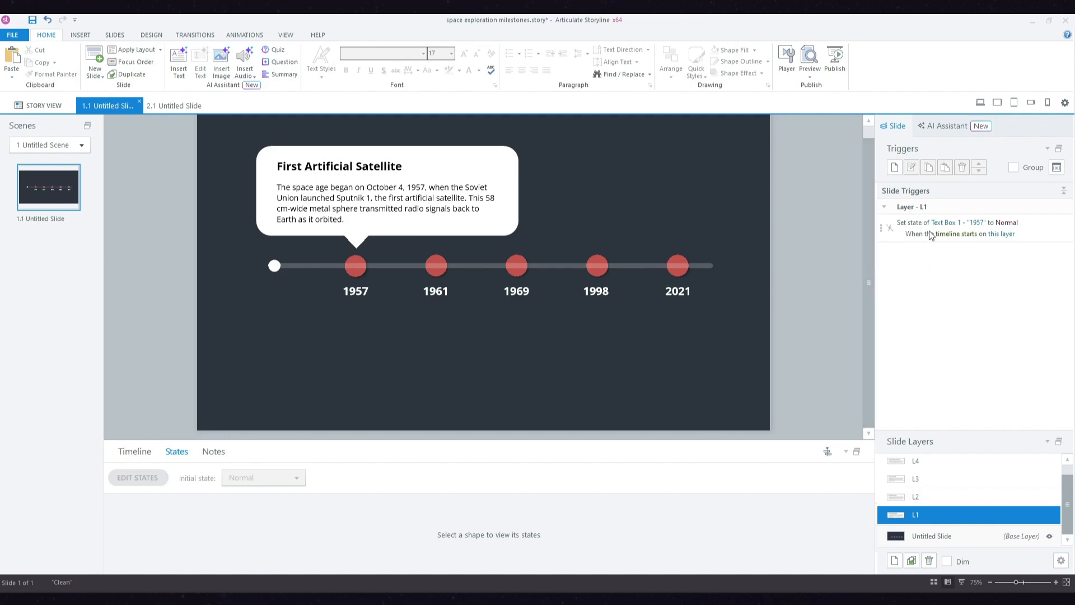
{"action": "left_click", "coordinate": [894, 169]}
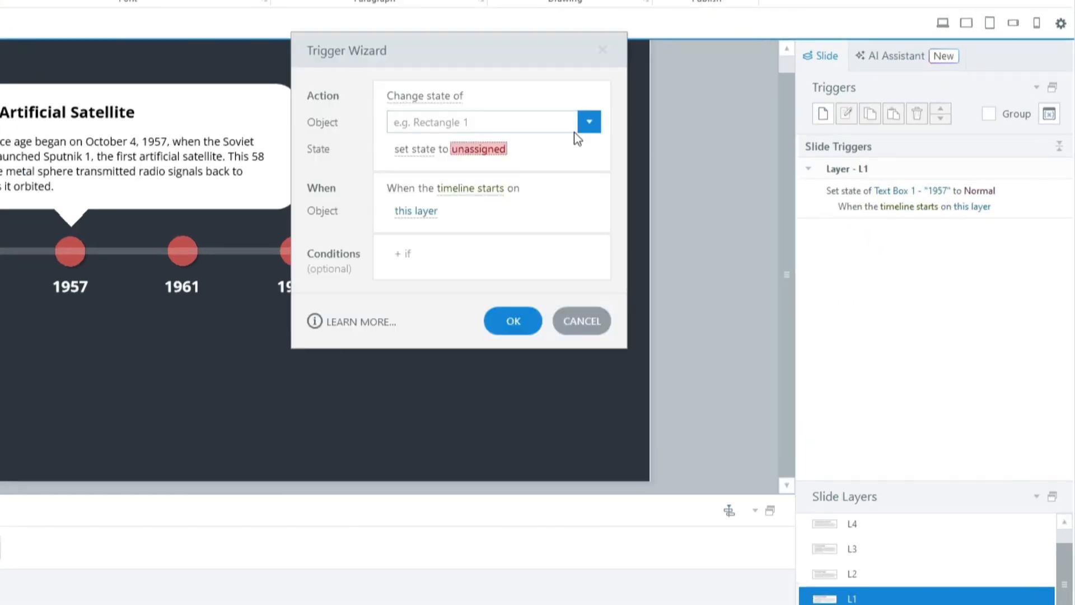
{"action": "left_click", "coordinate": [437, 123]}
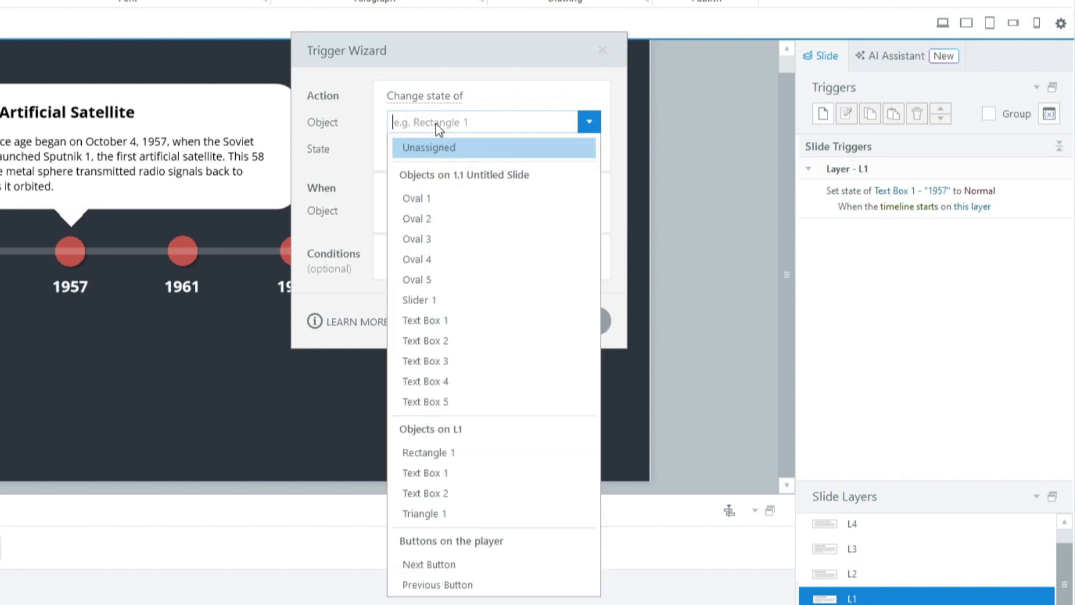
{"action": "left_click", "coordinate": [436, 204]}
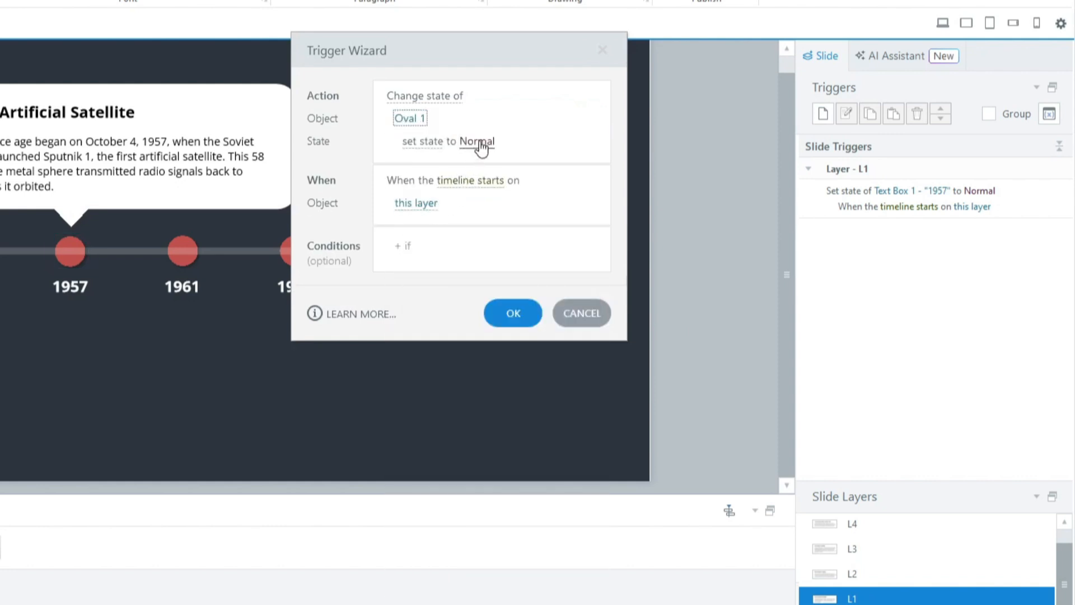
{"action": "left_click", "coordinate": [477, 141]}
{"action": "left_click", "coordinate": [445, 207]}
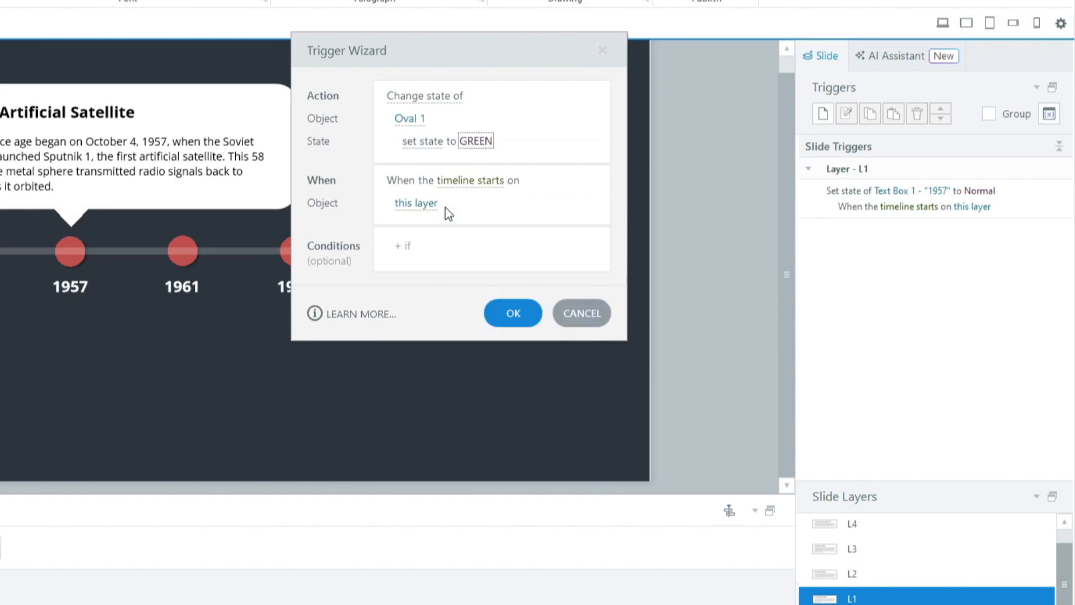
{"action": "left_click", "coordinate": [512, 312]}
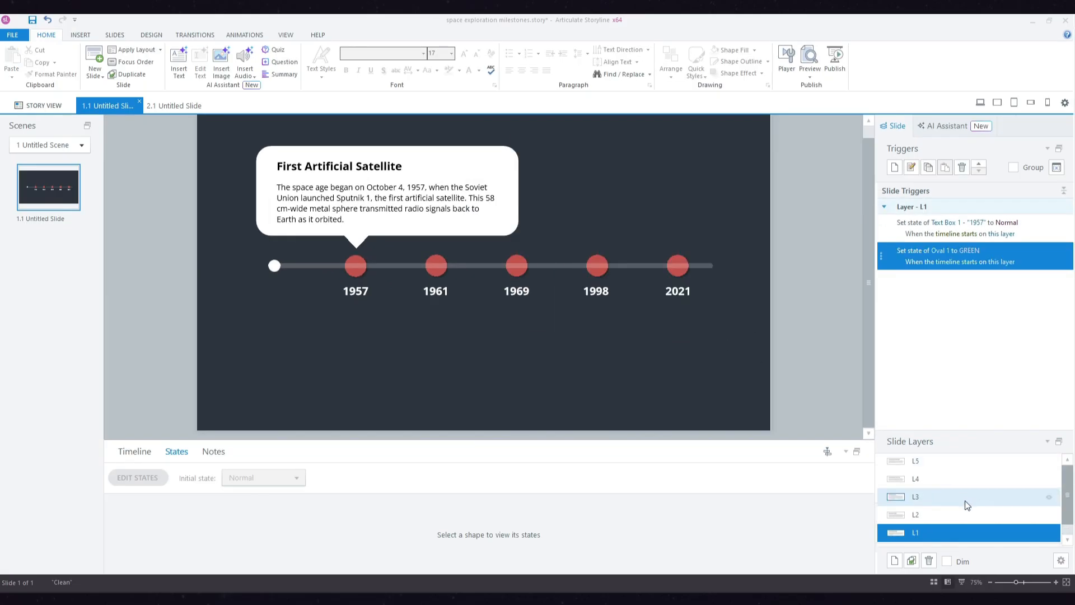
Step: Apply the Fade transition to layer L1 and test the slider around the first milestone in the preview
{"action": "left_click", "coordinate": [187, 37]}
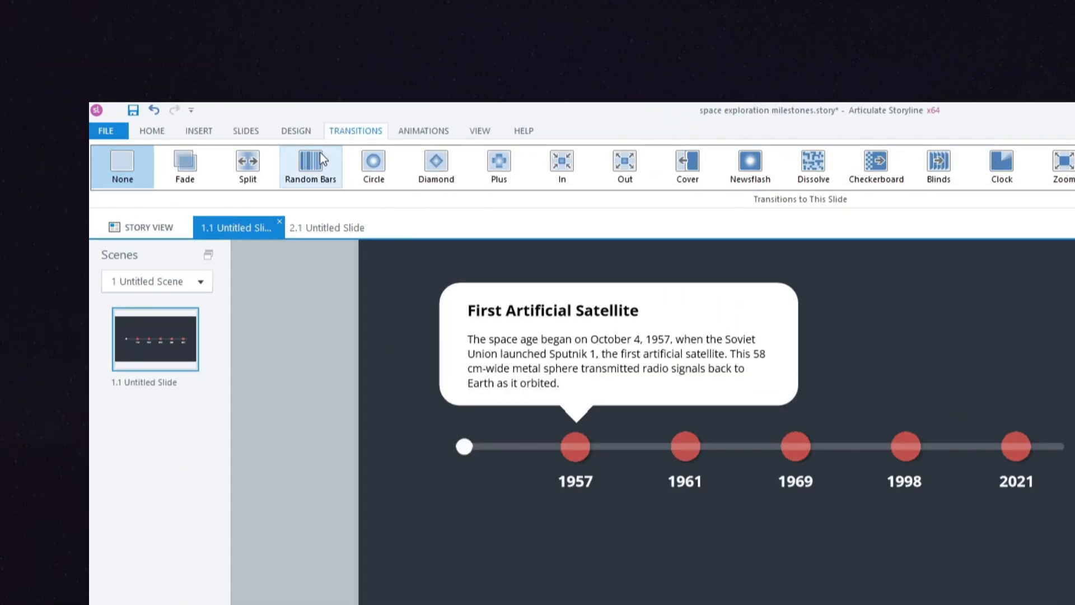
{"action": "left_click", "coordinate": [80, 66]}
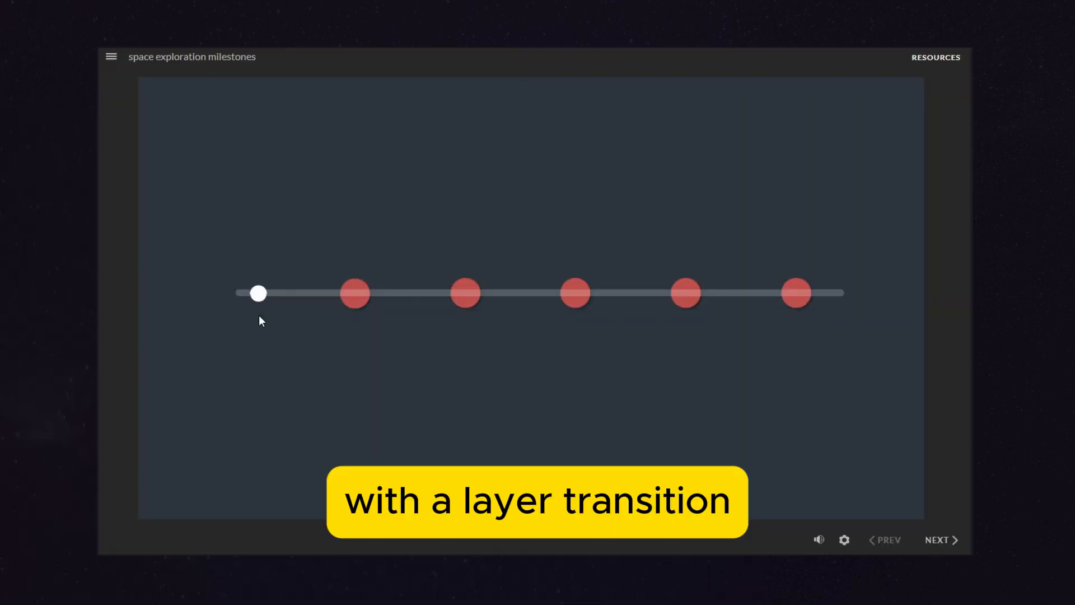
{"action": "left_click_drag", "start_coordinate": [260, 316], "coordinate": [355, 414]}
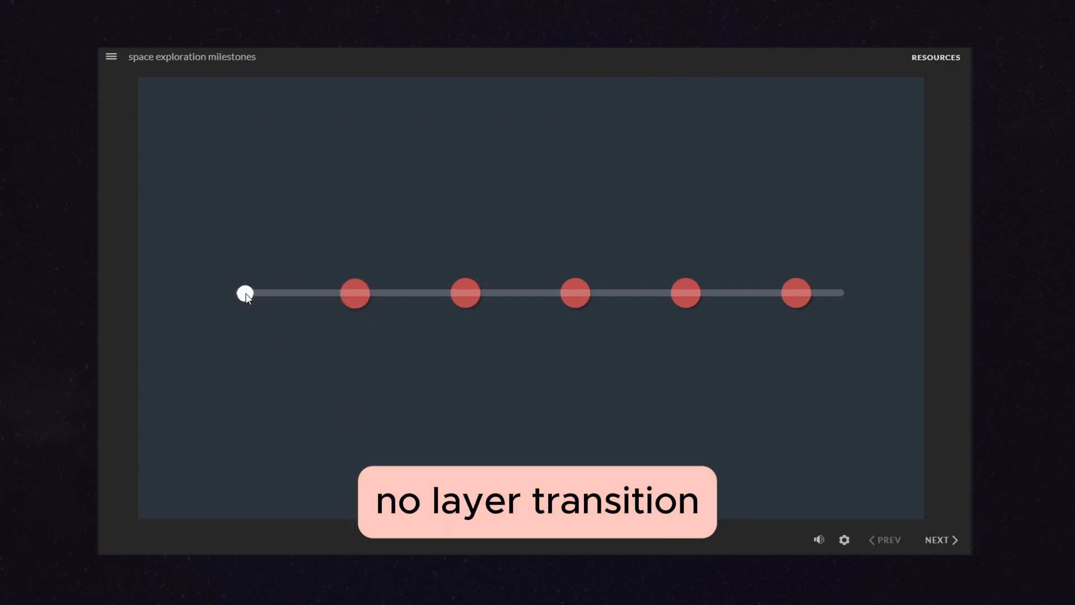
{"action": "left_click_drag", "start_coordinate": [246, 295], "coordinate": [278, 298]}
{"action": "left_click_drag", "start_coordinate": [338, 341], "coordinate": [372, 470]}
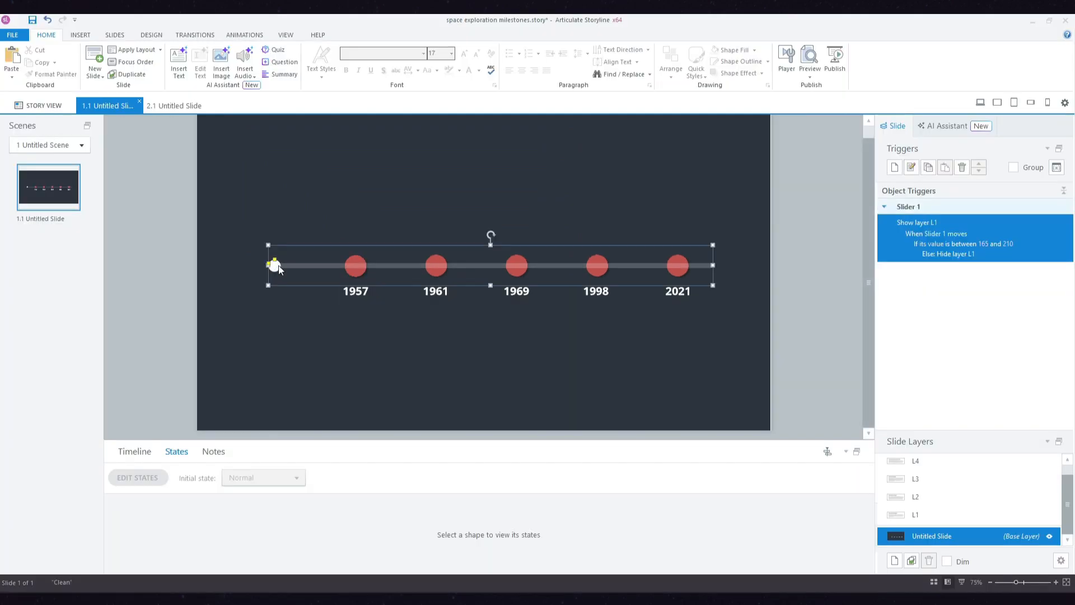
Step: Move the slider handle to the near edge of the 1961 circle and check the slider's value there in its properties
{"action": "left_click_drag", "start_coordinate": [277, 266], "coordinate": [424, 281]}
{"action": "left_click", "coordinate": [401, 213]}
{"action": "left_click", "coordinate": [450, 264]}
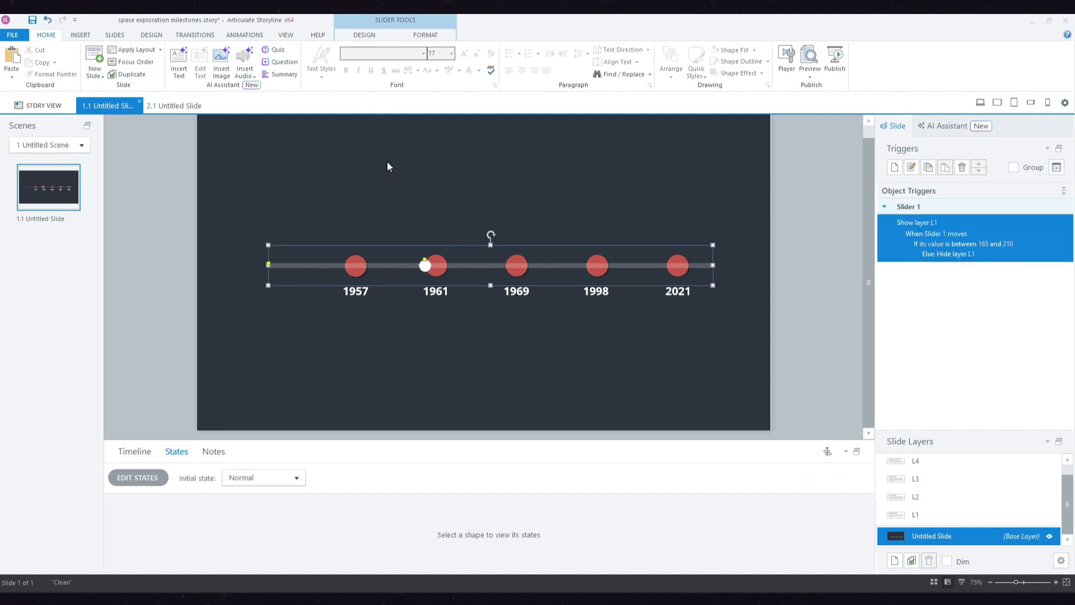
{"action": "left_click", "coordinate": [367, 35]}
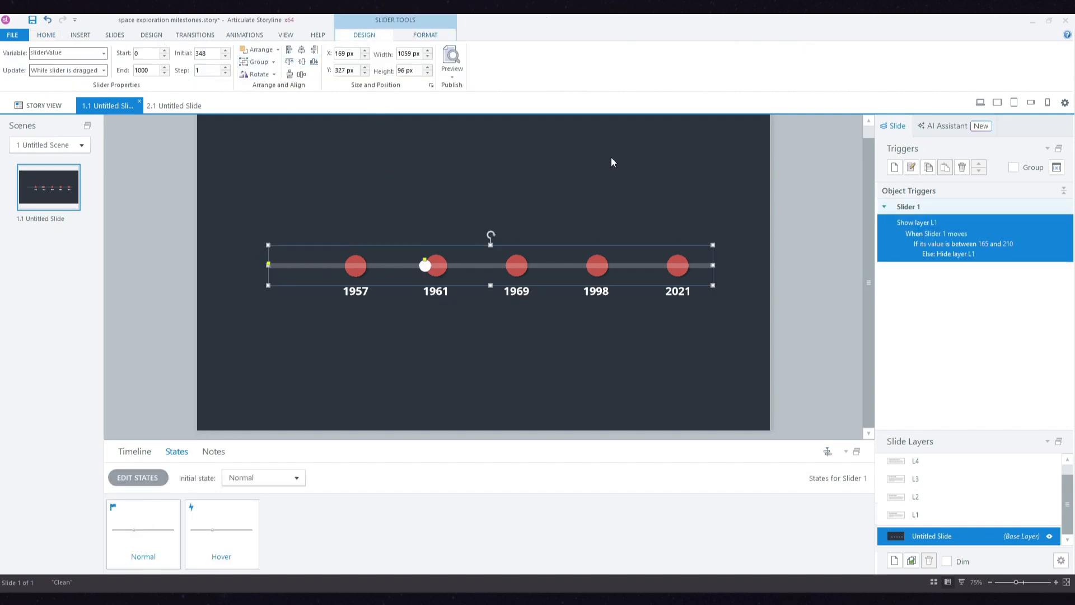
Step: Duplicate Slider 1's trigger that shows layer L1 when the slider moves
{"action": "right_click", "coordinate": [1015, 230]}
{"action": "left_click", "coordinate": [1036, 252]}
{"action": "right_click", "coordinate": [1023, 237]}
{"action": "left_click", "coordinate": [1045, 270]}
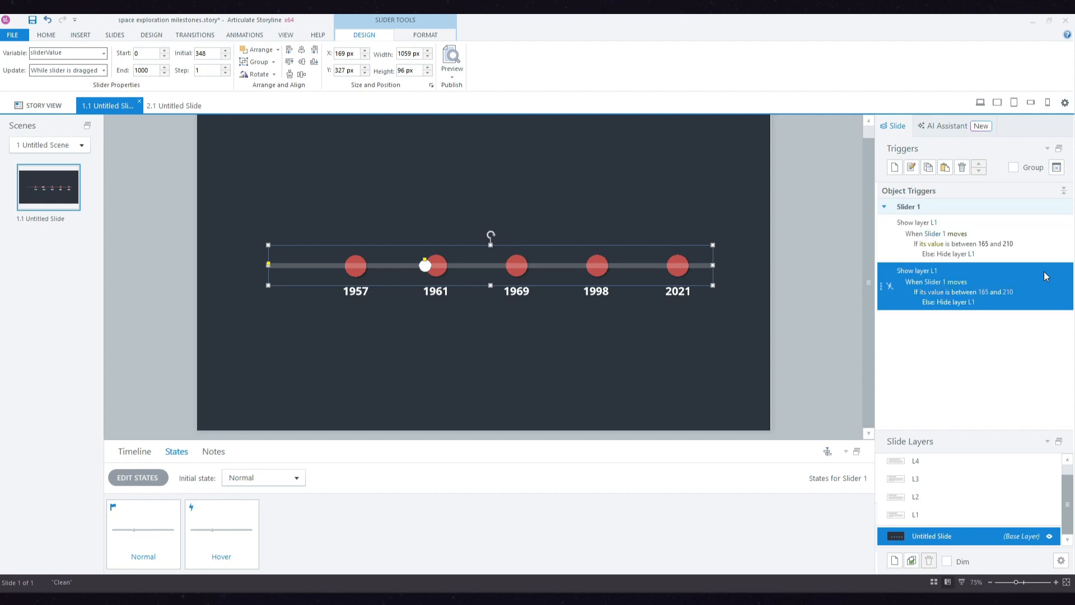
Step: Make the duplicated trigger show layer L2 and otherwise hide layer L2, with 348 as the lower limit of its value range
{"action": "left_click", "coordinate": [946, 271]}
{"action": "left_click", "coordinate": [946, 327]}
{"action": "left_click", "coordinate": [971, 303]}
{"action": "left_click", "coordinate": [980, 354]}
{"action": "left_click", "coordinate": [984, 292]}
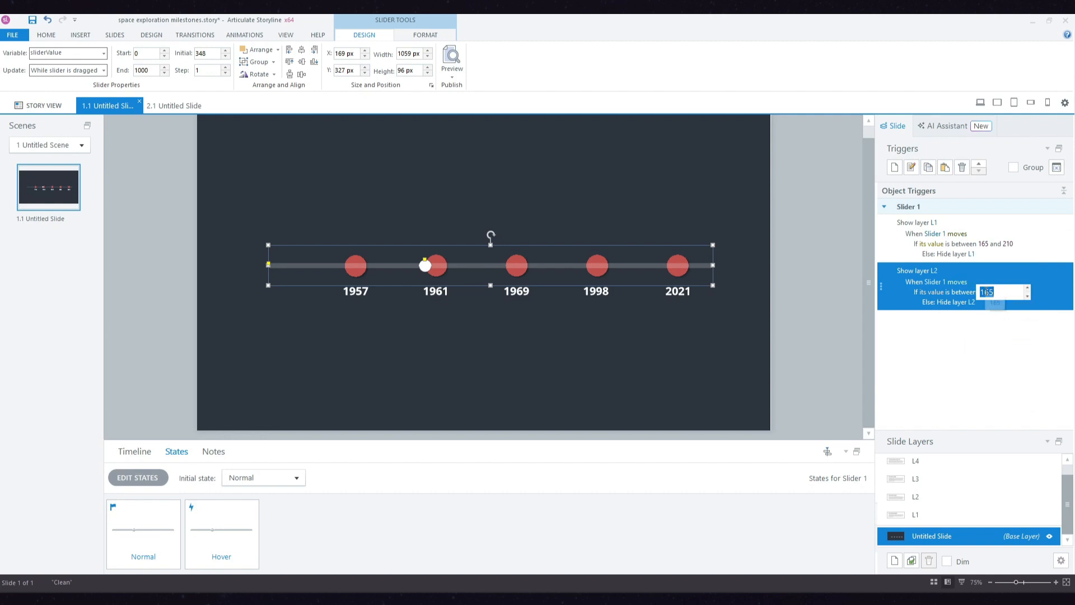
{"action": "type", "text": "348"}
Step: Copy the L1 state triggers to layers L2 and L3, retargeting those on L2 to Text Box 2 and Oval 2
{"action": "left_click", "coordinate": [957, 520]}
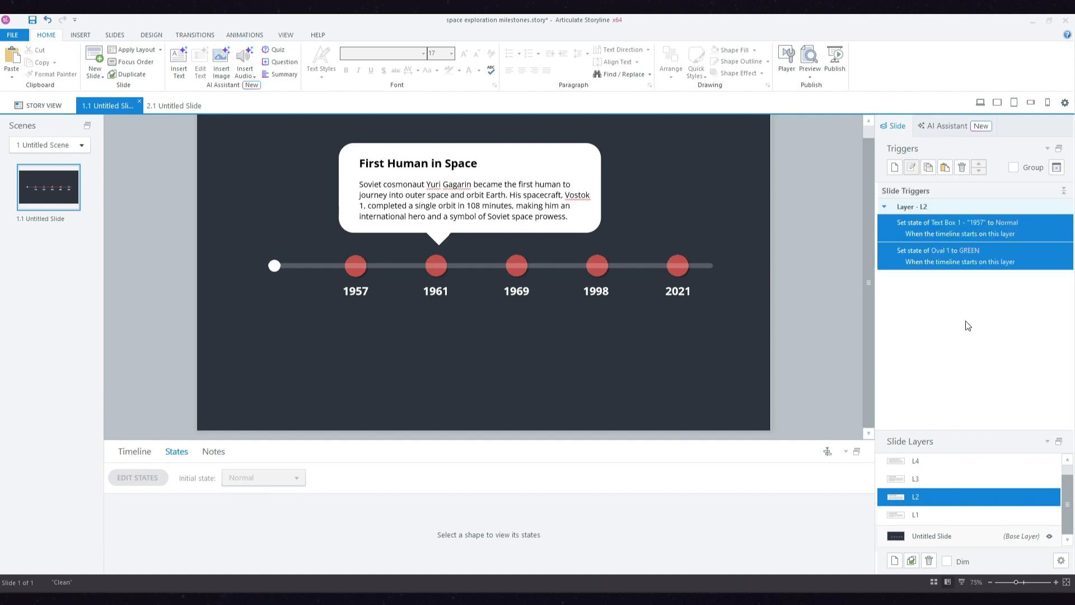
{"action": "left_click", "coordinate": [957, 223]}
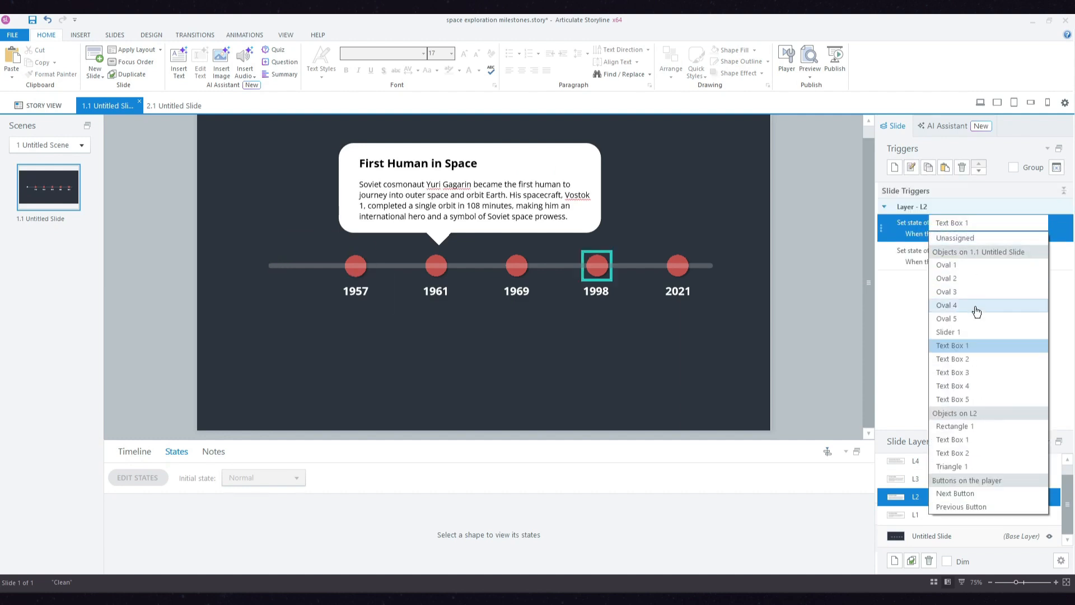
{"action": "left_click", "coordinate": [968, 364]}
{"action": "left_click", "coordinate": [956, 251]}
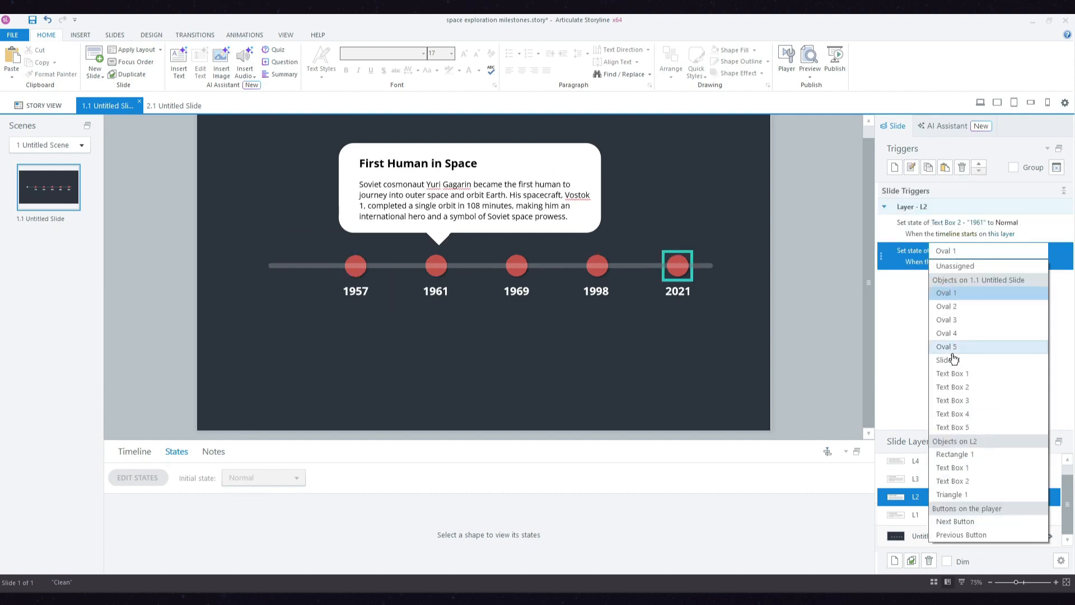
{"action": "left_click", "coordinate": [961, 310]}
{"action": "left_click", "coordinate": [952, 479]}
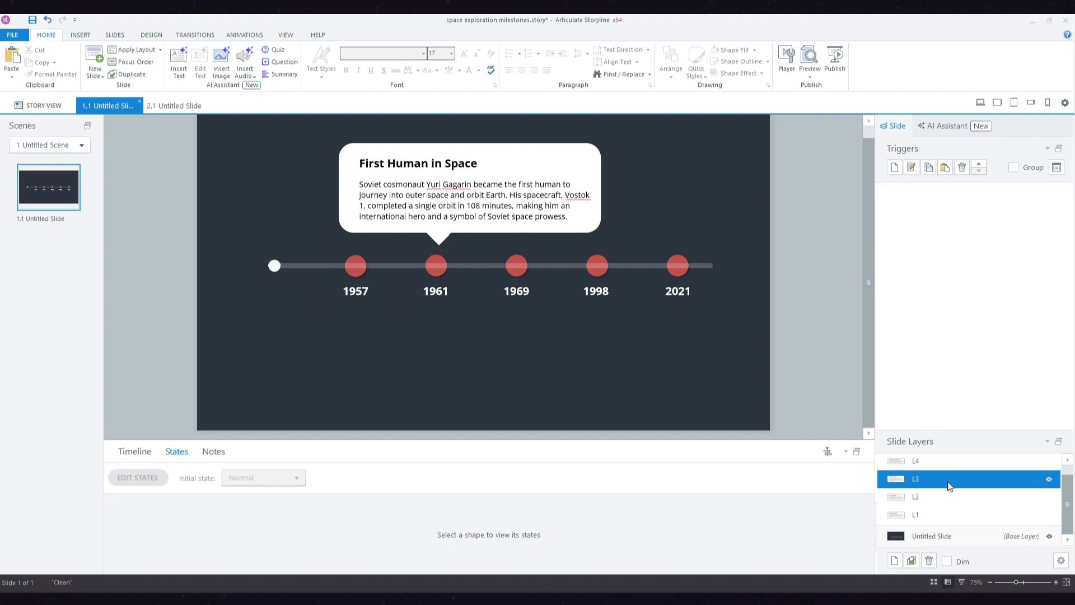
{"action": "left_click", "coordinate": [950, 223]}
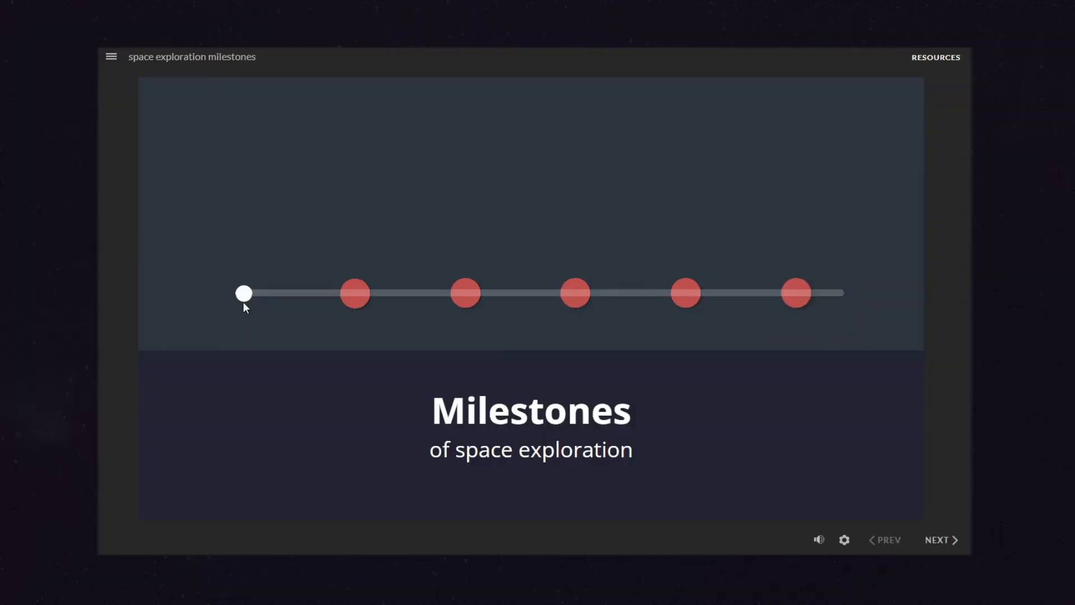